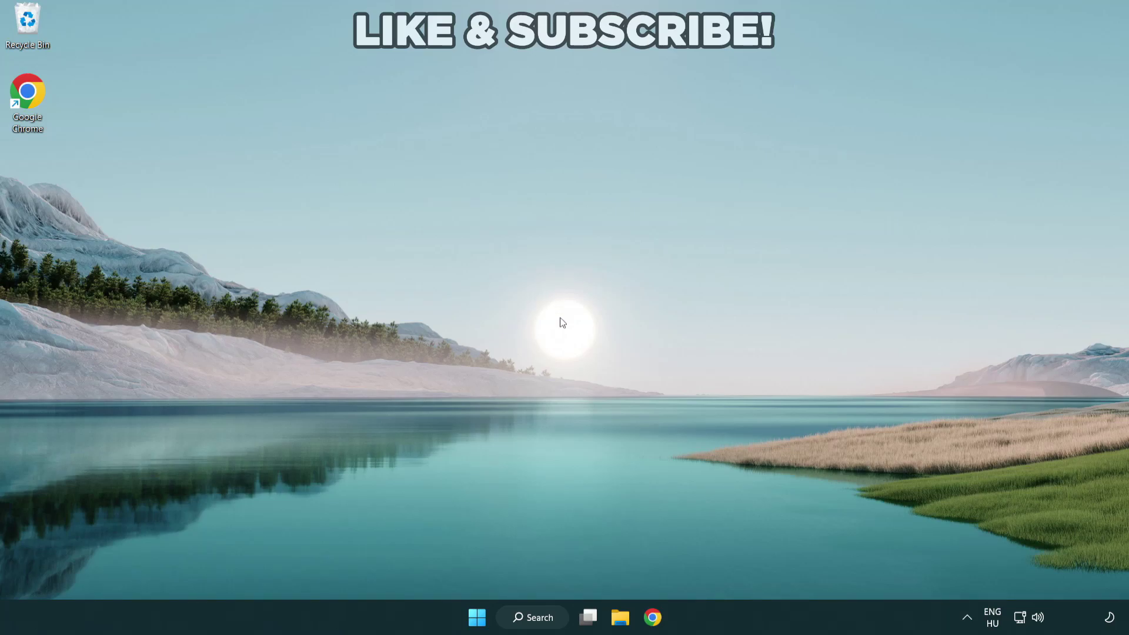
Search Windows for 'device manager'.
{"action": "left_click", "coordinate": [529, 619]}
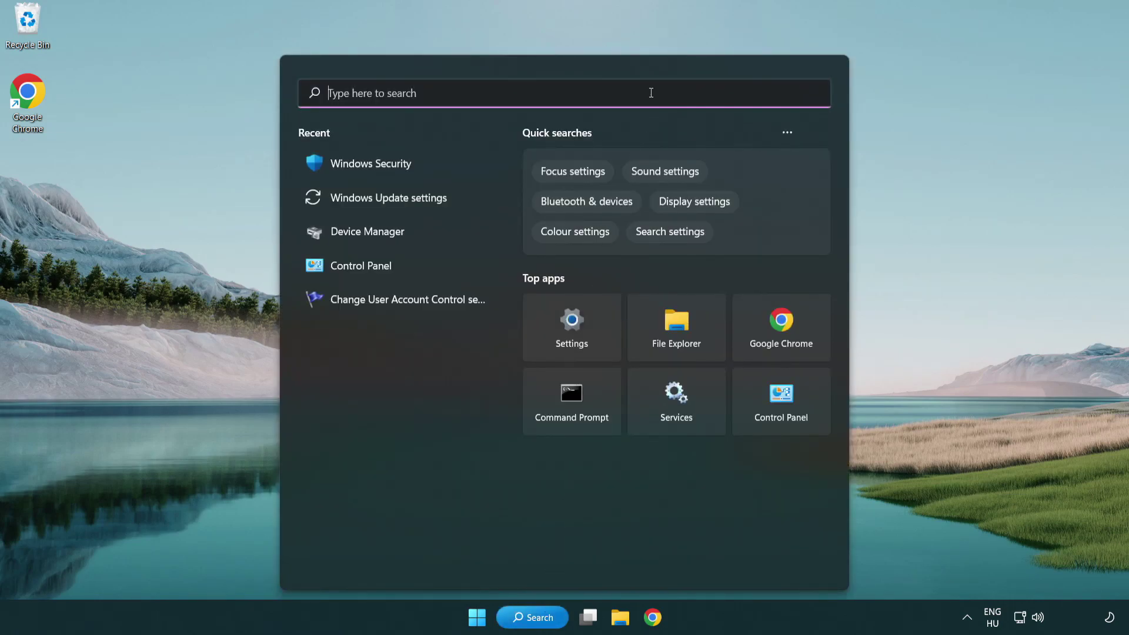
{"action": "type", "text": "devic"}
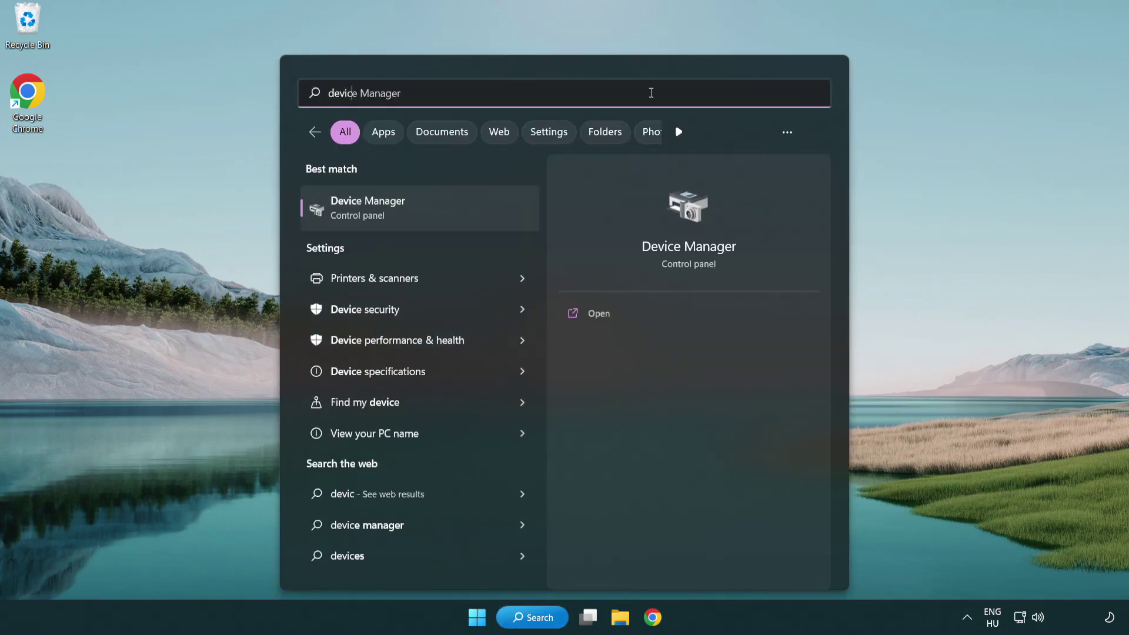
{"action": "type", "text": "e manager"}
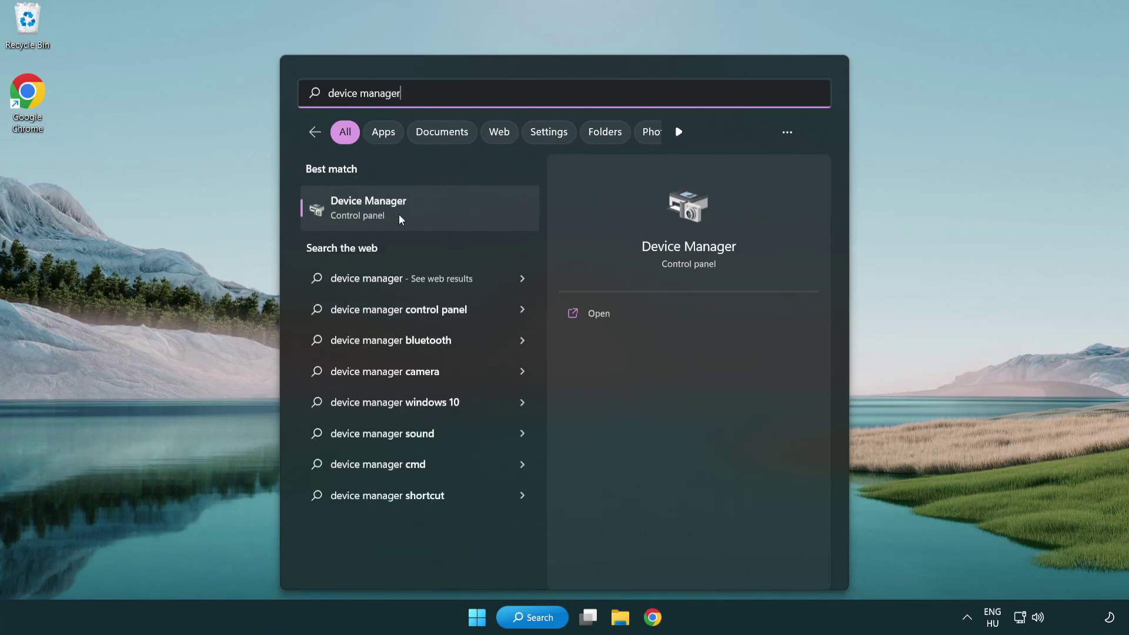
Open Device Manager, expand Display adapters and bring up the VMware SVGA 3D adapter's context menu.
{"action": "left_click", "coordinate": [452, 214]}
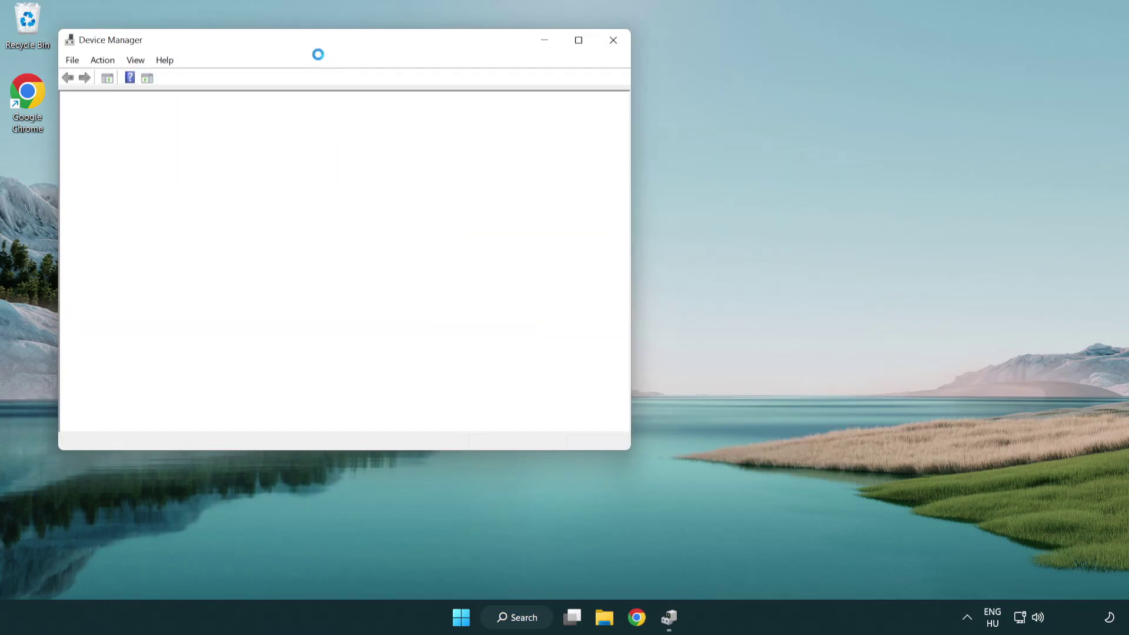
{"action": "left_click_drag", "start_coordinate": [308, 45], "coordinate": [495, 114]}
{"action": "left_click", "coordinate": [278, 235]}
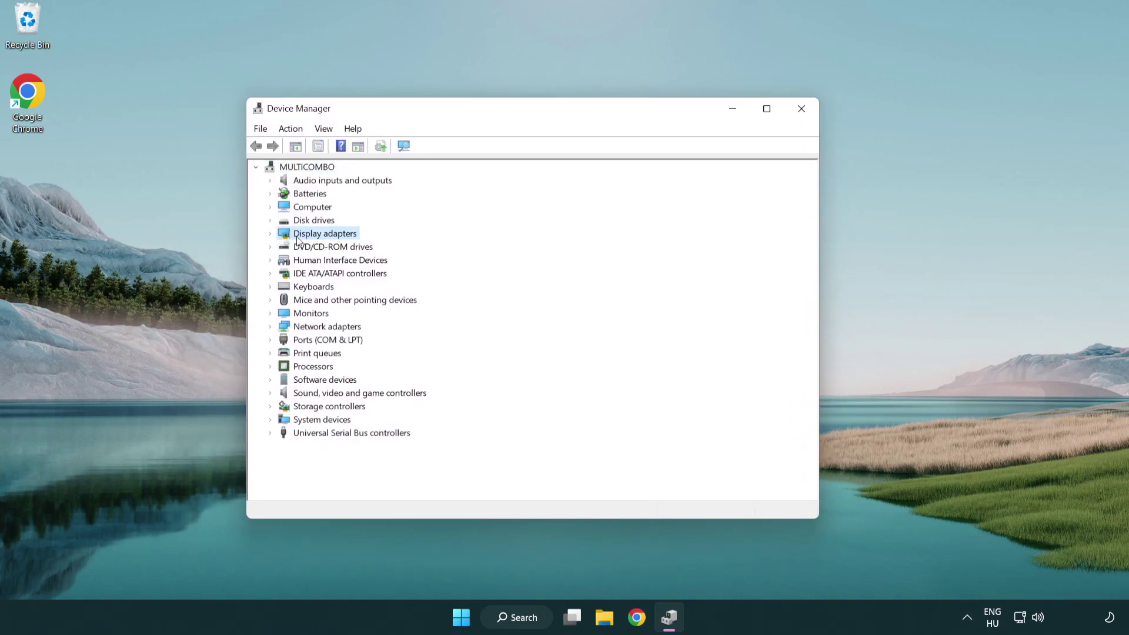
{"action": "left_click", "coordinate": [271, 234]}
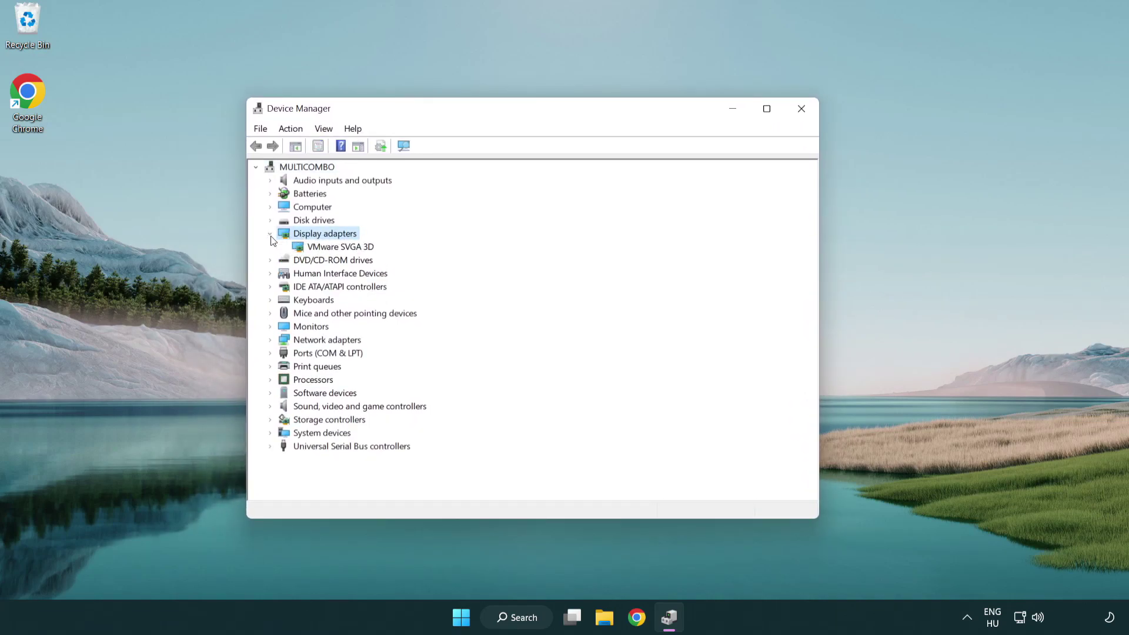
{"action": "left_click", "coordinate": [334, 250]}
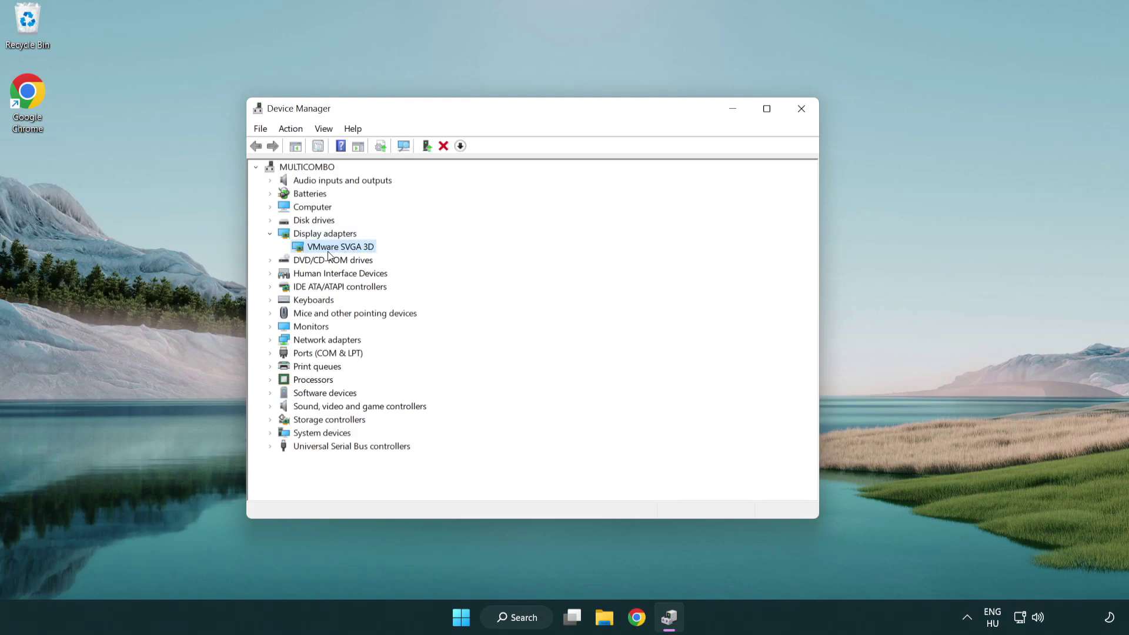
{"action": "right_click", "coordinate": [337, 251]}
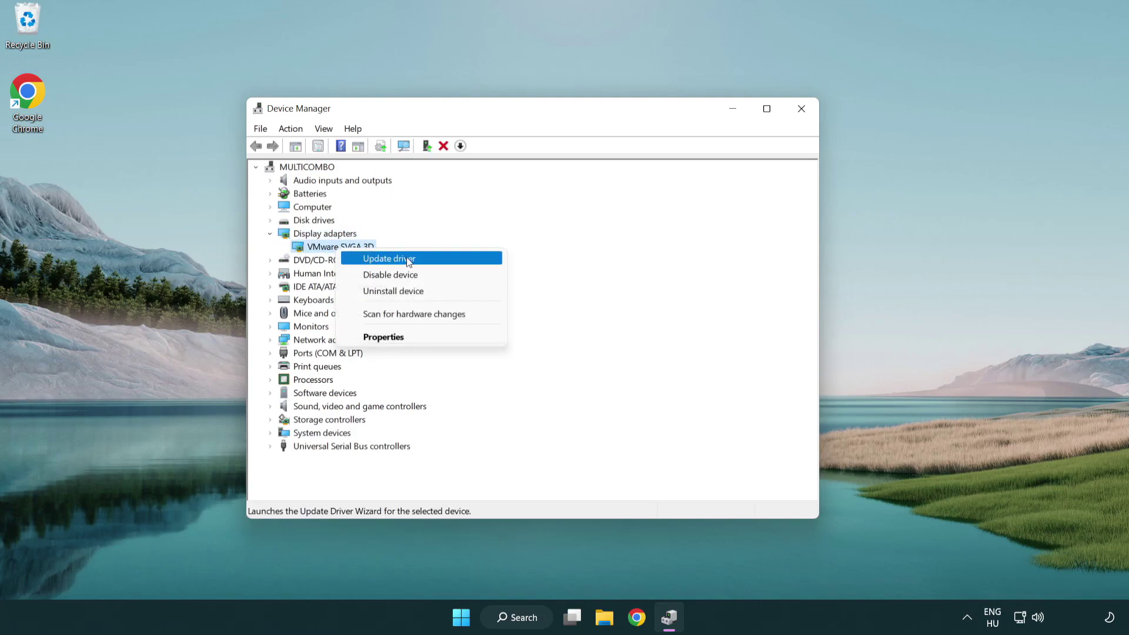
Search automatically for a VMware SVGA 3D driver and close the wizard once it reports the best one installed.
{"action": "left_click", "coordinate": [445, 260]}
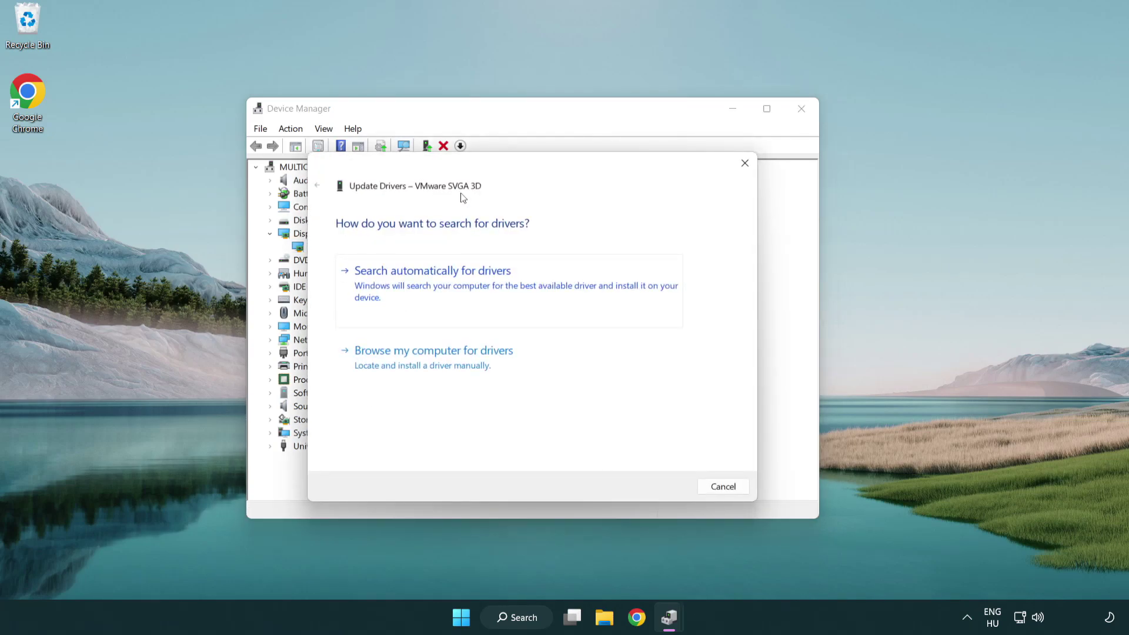
{"action": "left_click_drag", "start_coordinate": [474, 171], "coordinate": [496, 164]}
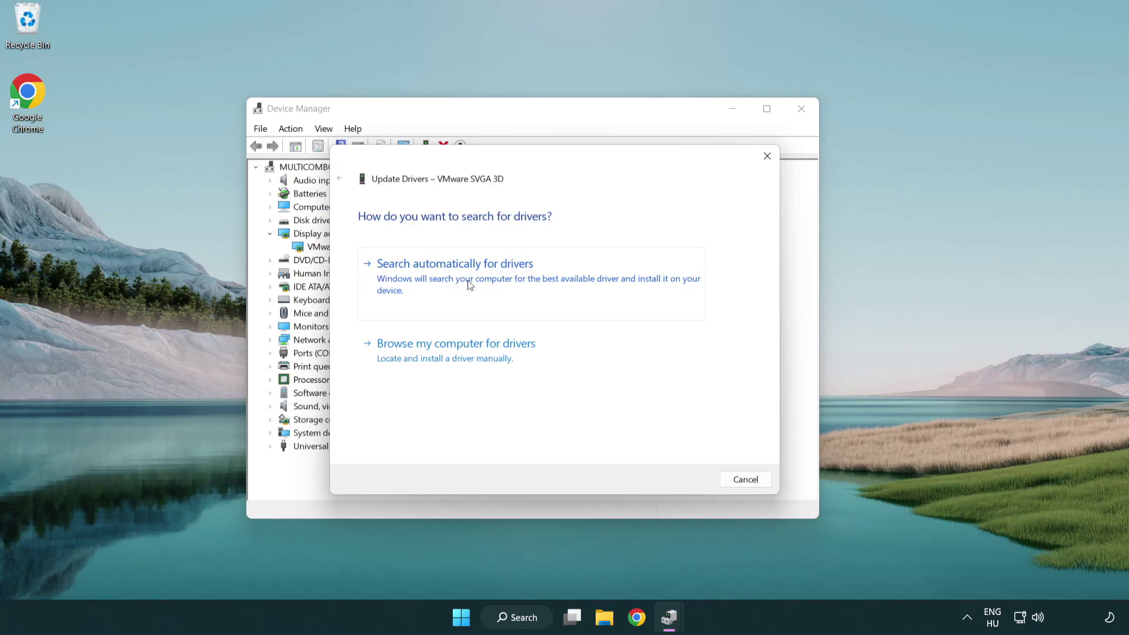
{"action": "left_click", "coordinate": [496, 274]}
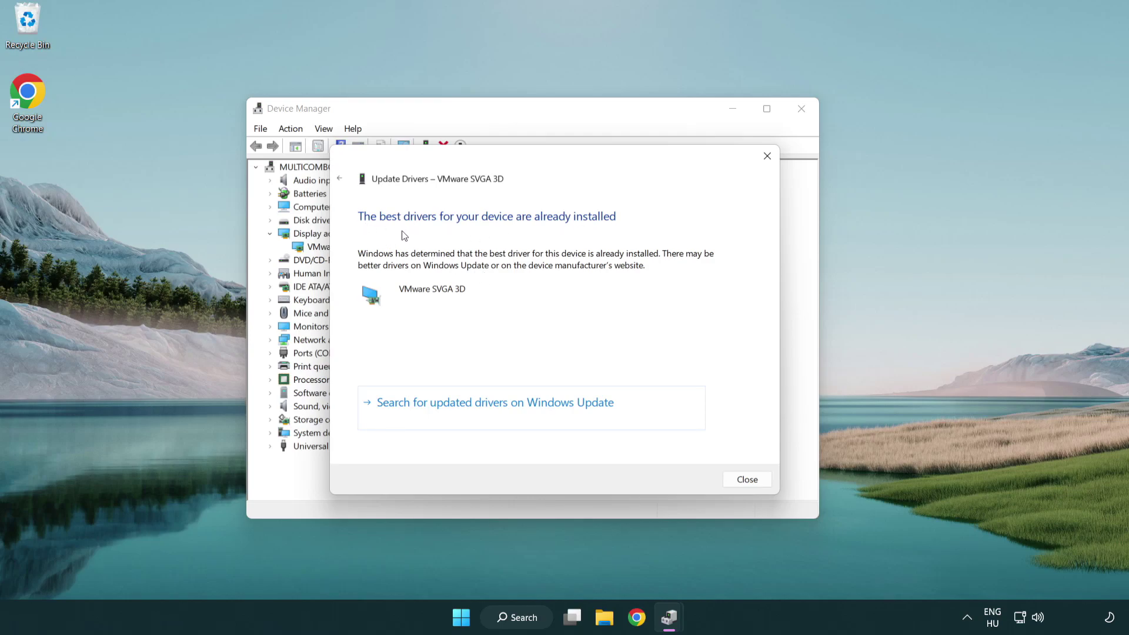
{"action": "left_click", "coordinate": [747, 480]}
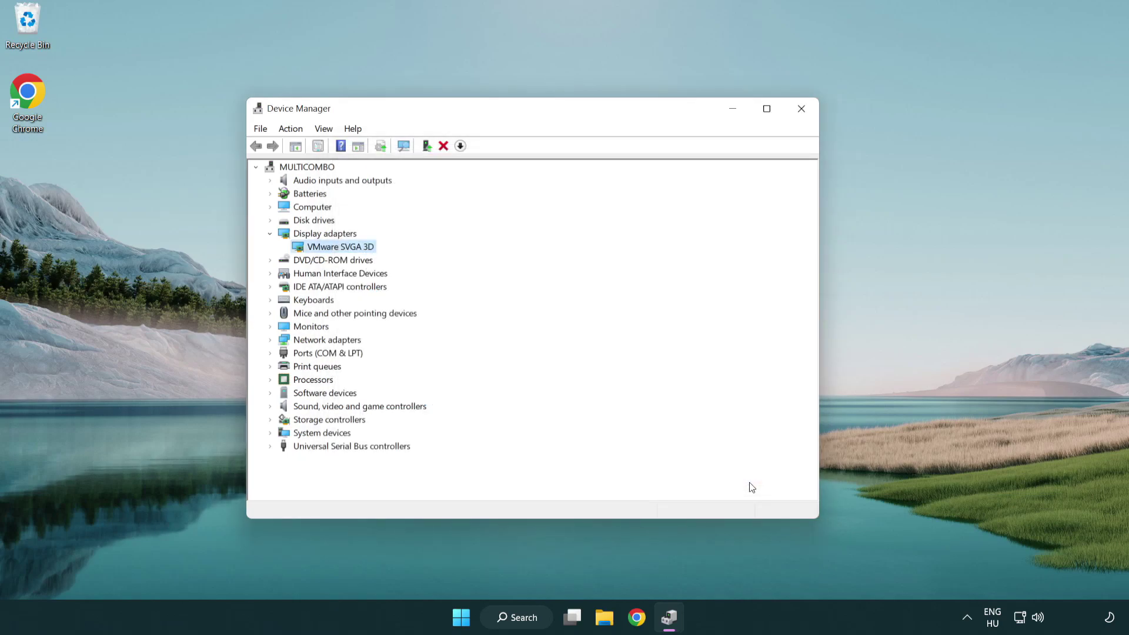
Close Device Manager and open Windows Update settings through a search for 'update'.
{"action": "left_click", "coordinate": [803, 110]}
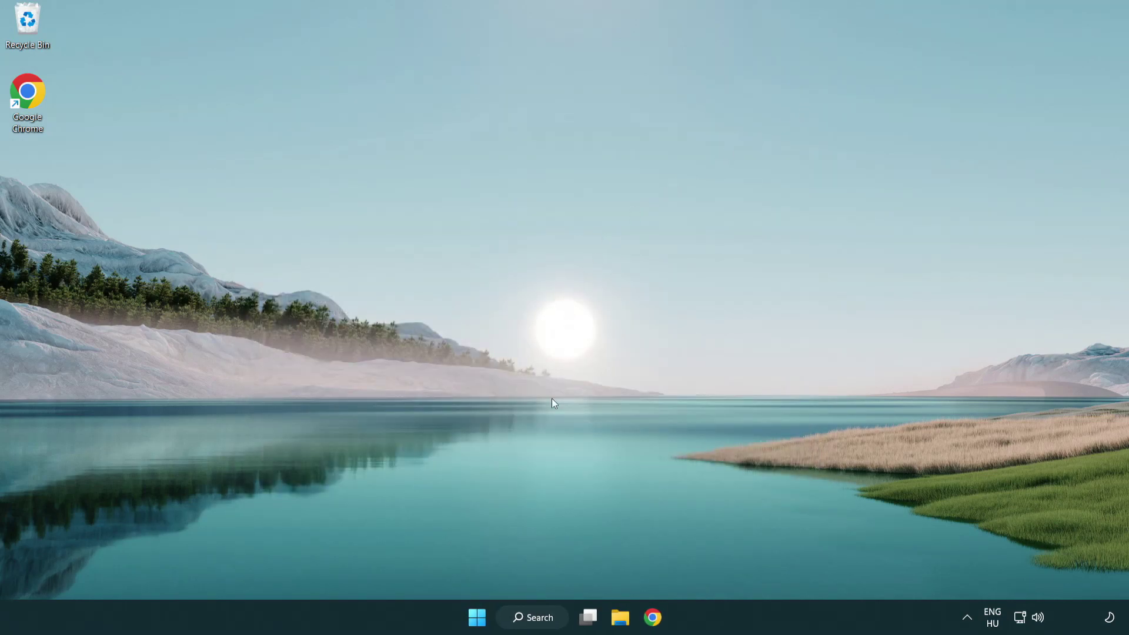
{"action": "left_click", "coordinate": [537, 617]}
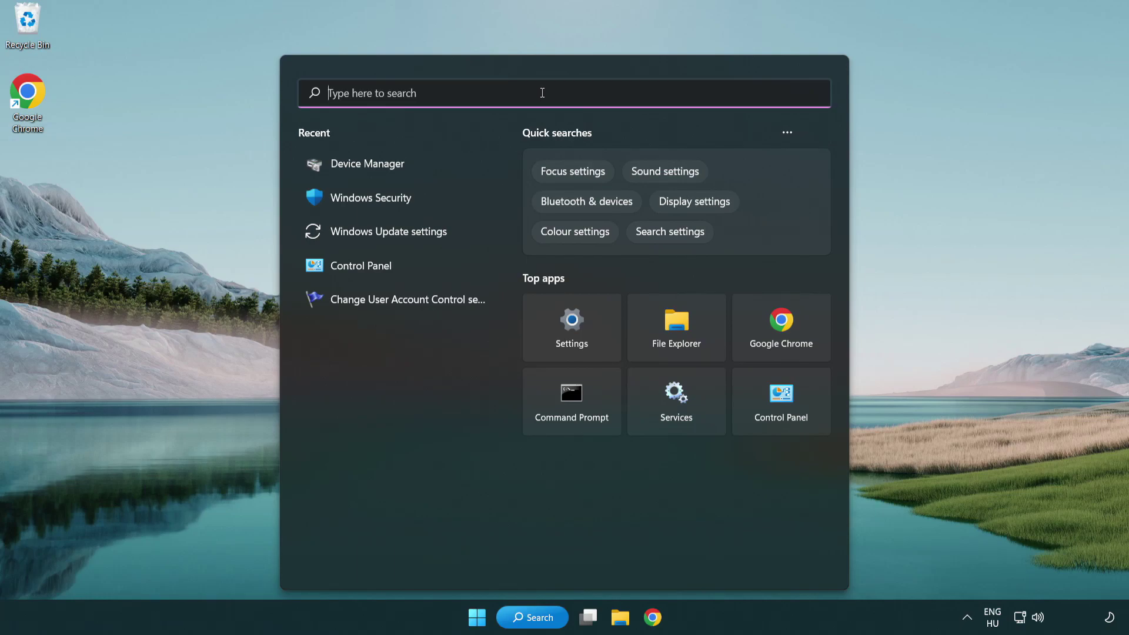
{"action": "type", "text": "update"}
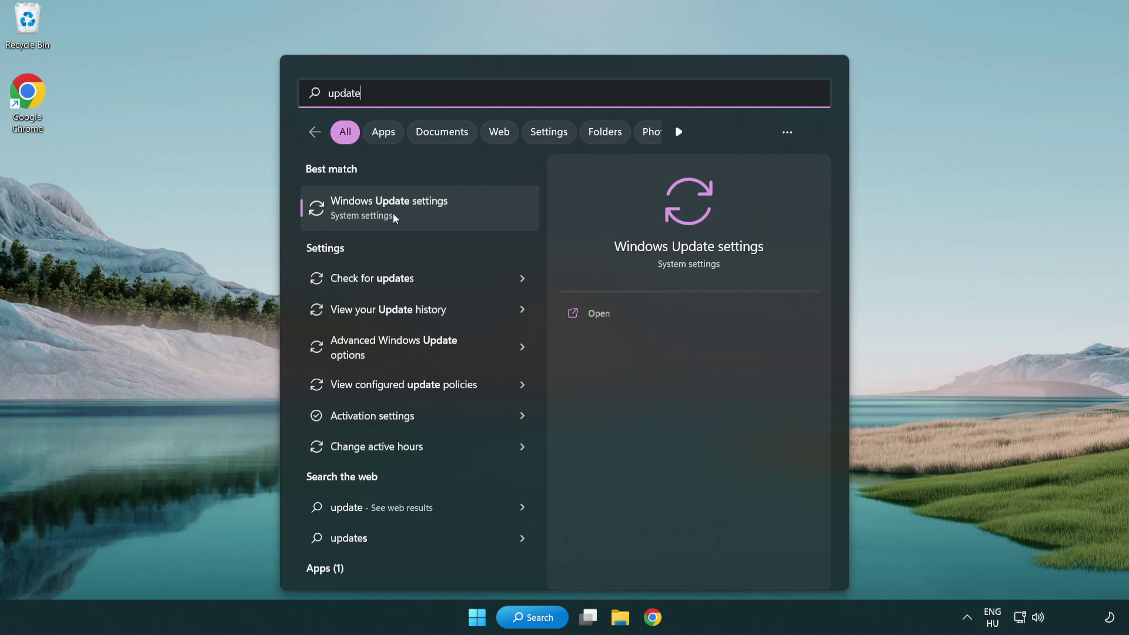
{"action": "left_click", "coordinate": [441, 217]}
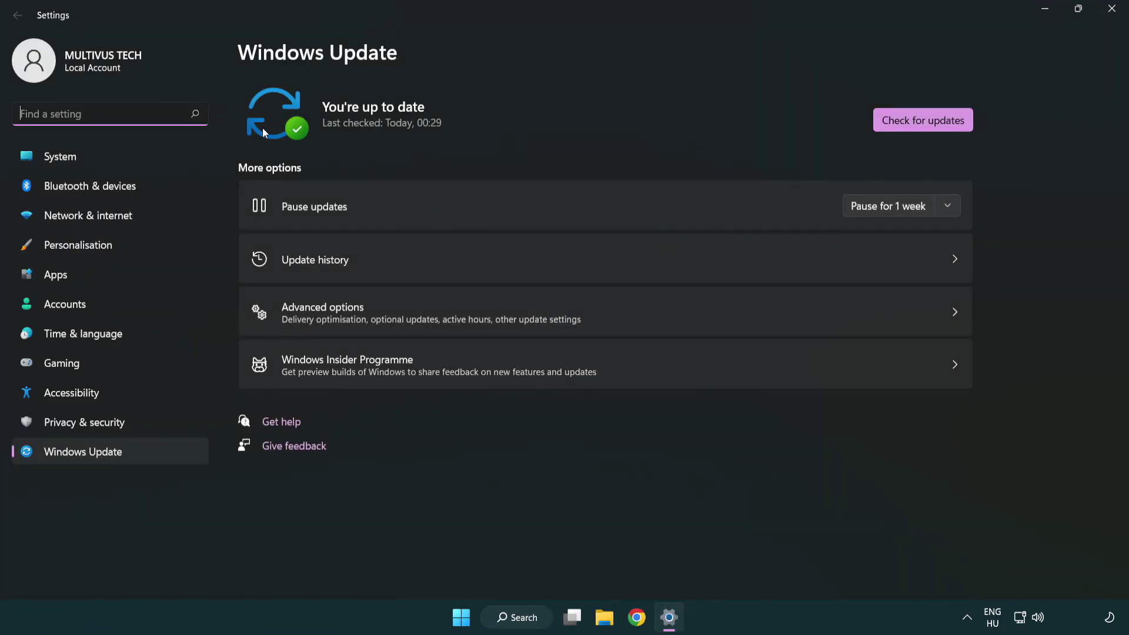
Check for updates until Windows reports up to date, last checked at 00:42.
{"action": "left_click", "coordinate": [948, 125]}
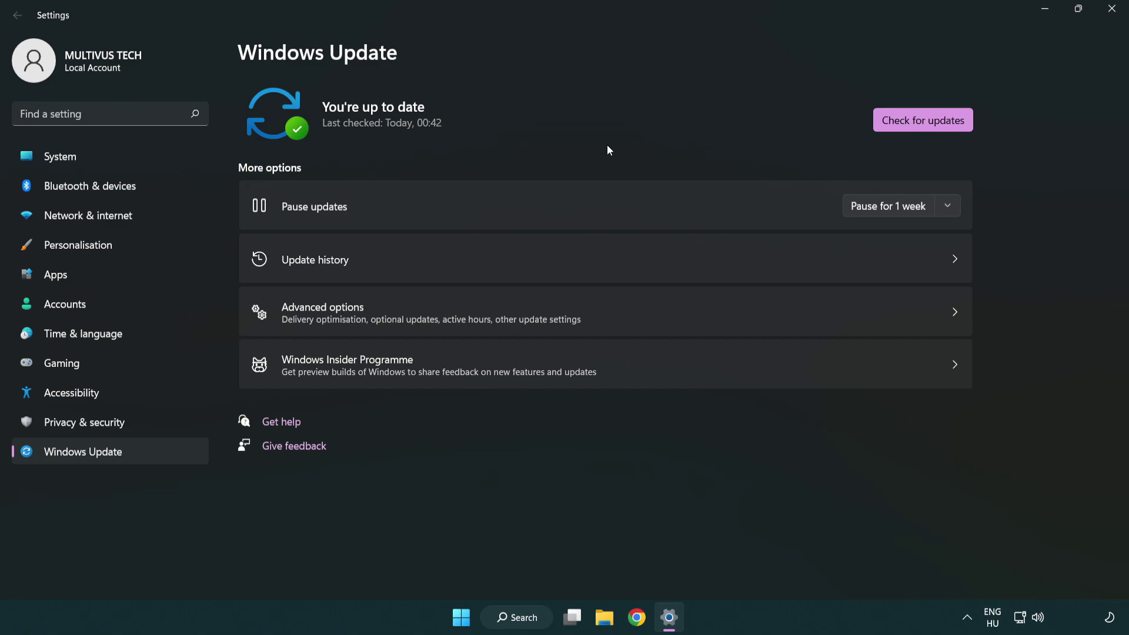
Close Settings and open Properties for the YOUR NOT WORKING APP desktop shortcut.
{"action": "left_click", "coordinate": [1111, 9]}
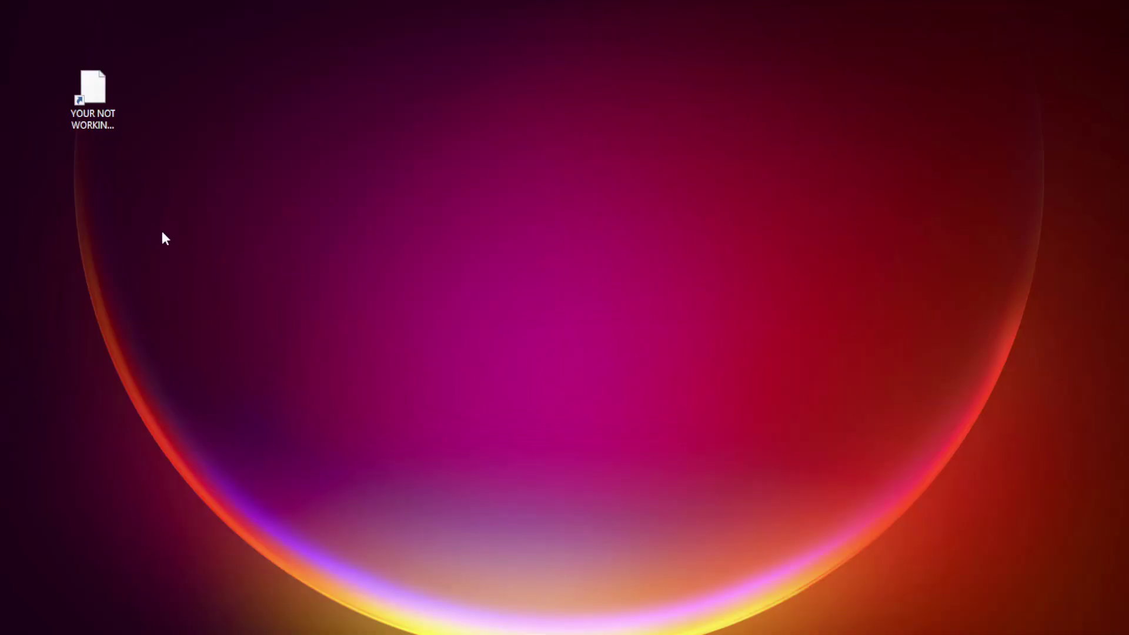
{"action": "left_click", "coordinate": [93, 100]}
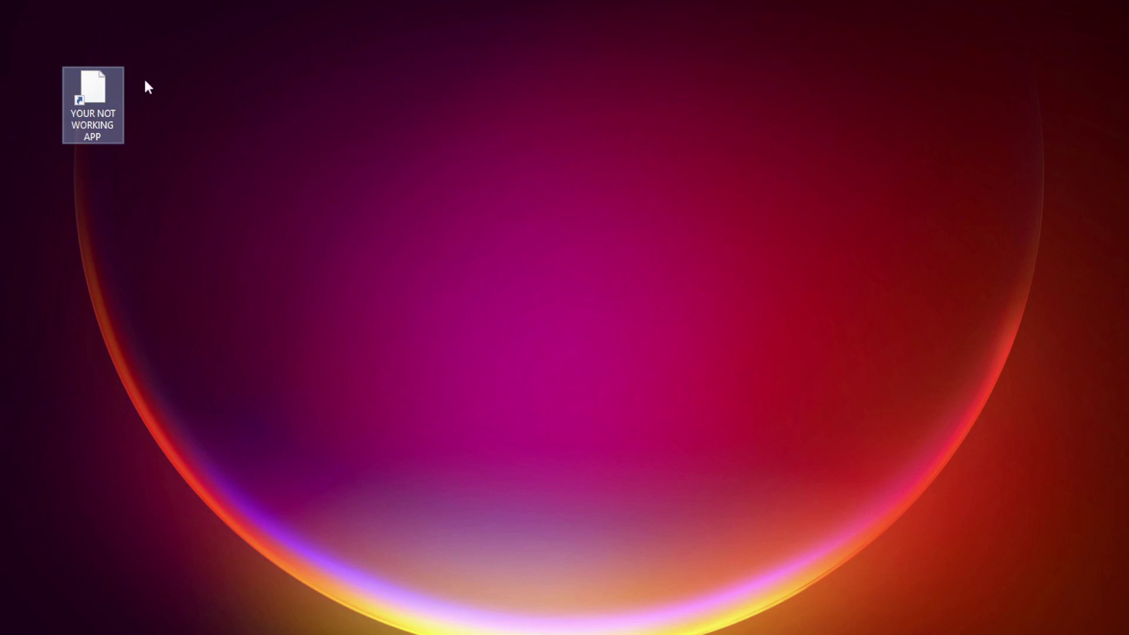
{"action": "right_click", "coordinate": [92, 84]}
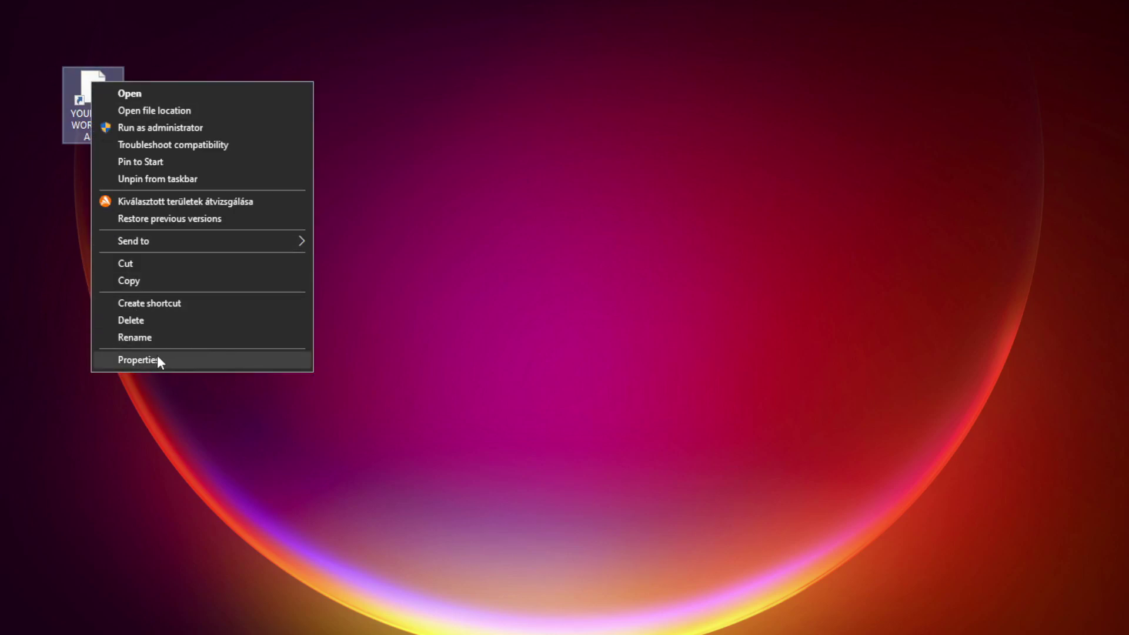
{"action": "left_click", "coordinate": [226, 359]}
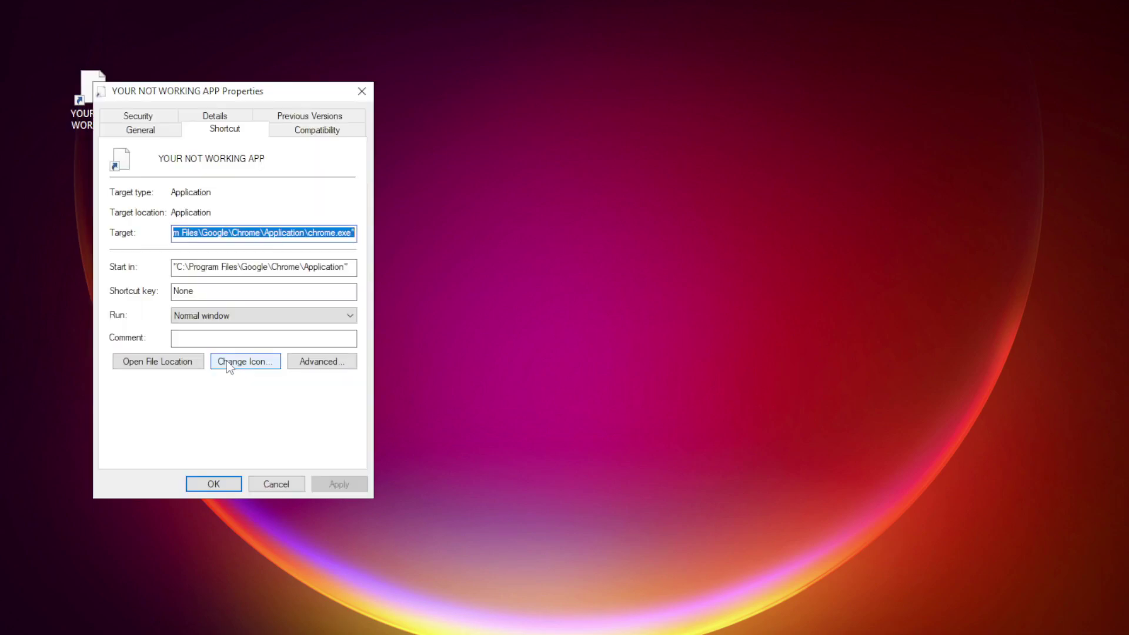
{"action": "left_click_drag", "start_coordinate": [249, 87], "coordinate": [571, 124]}
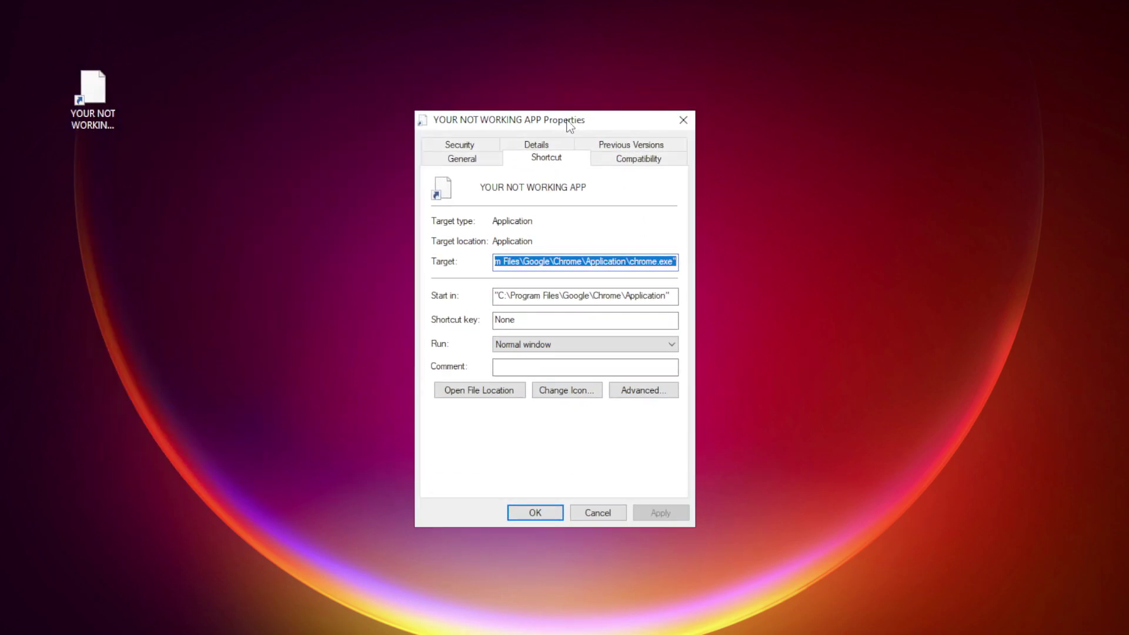
Set the shortcut to Windows 8 compatibility mode, run as administrator, with fullscreen optimizations disabled, and apply.
{"action": "left_click", "coordinate": [658, 160]}
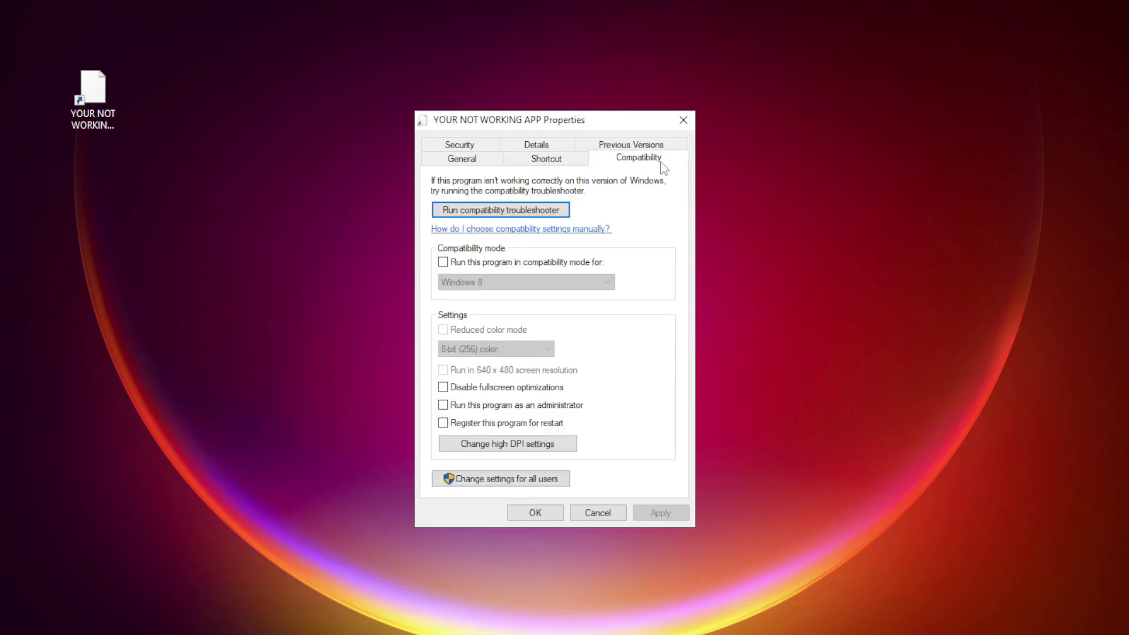
{"action": "left_click", "coordinate": [460, 265]}
{"action": "left_click", "coordinate": [501, 283]}
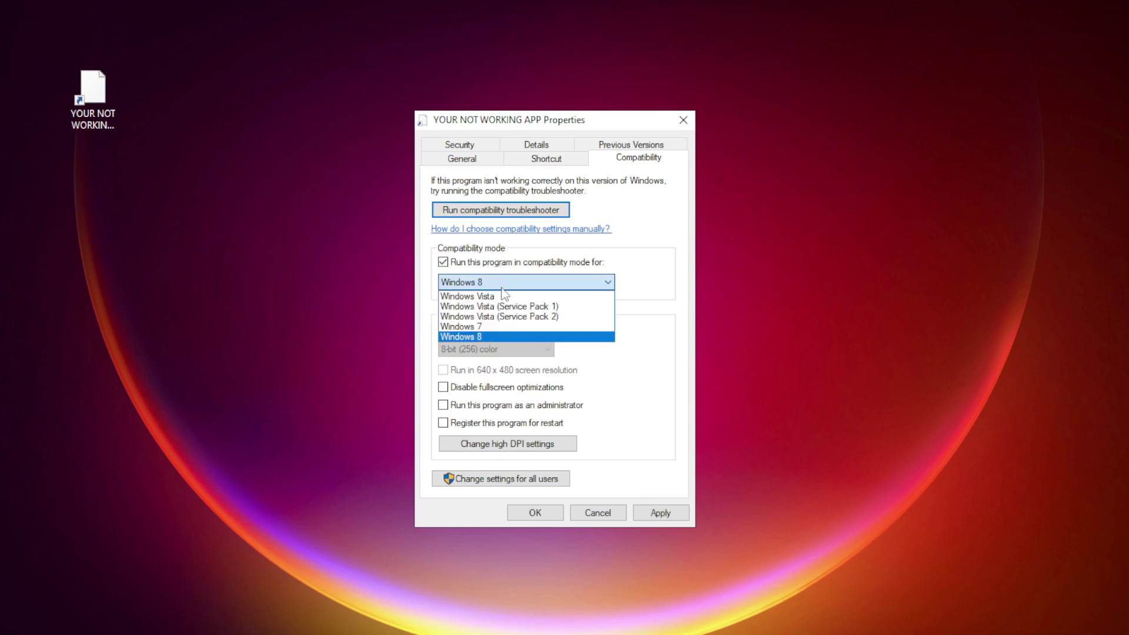
{"action": "left_click", "coordinate": [495, 337]}
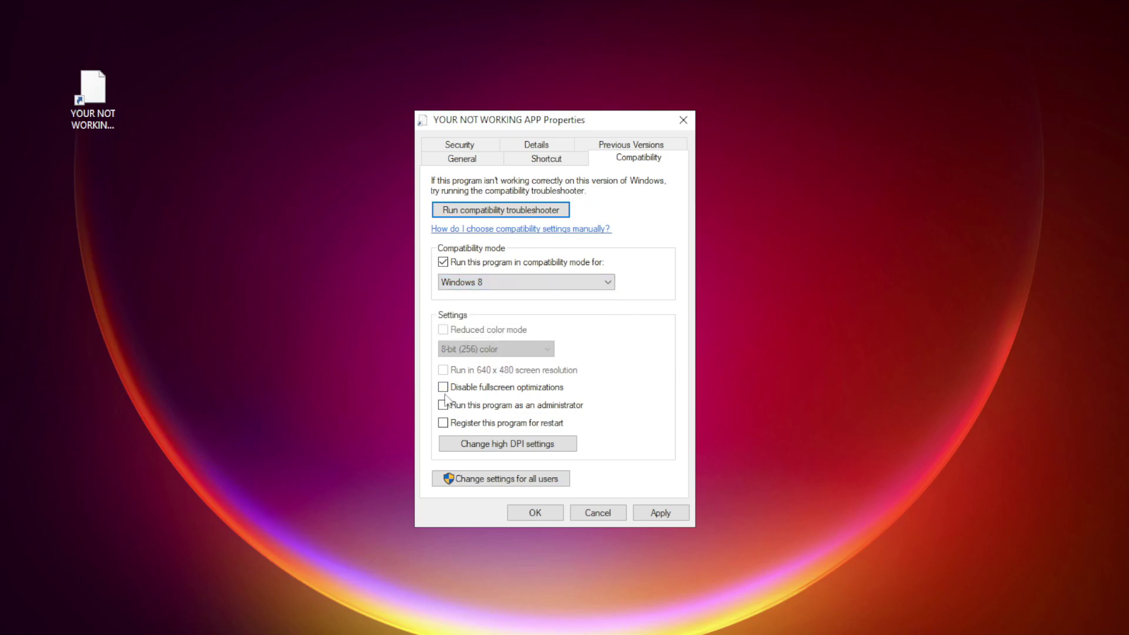
{"action": "left_click", "coordinate": [494, 391]}
{"action": "left_click", "coordinate": [479, 408]}
{"action": "left_click", "coordinate": [661, 512]}
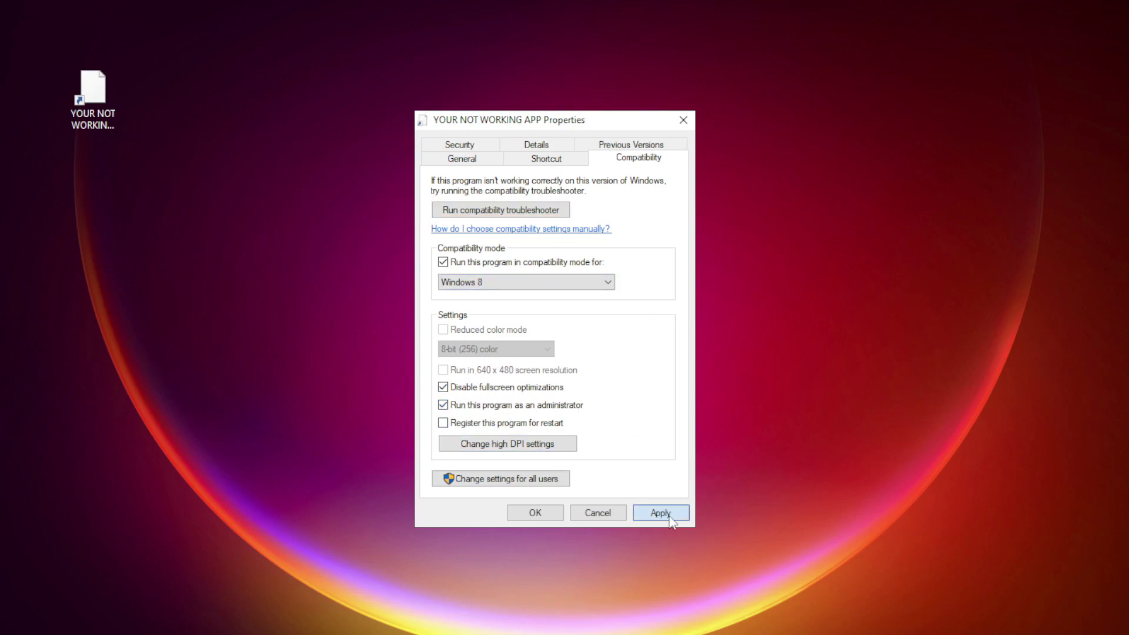
{"action": "left_click", "coordinate": [535, 512]}
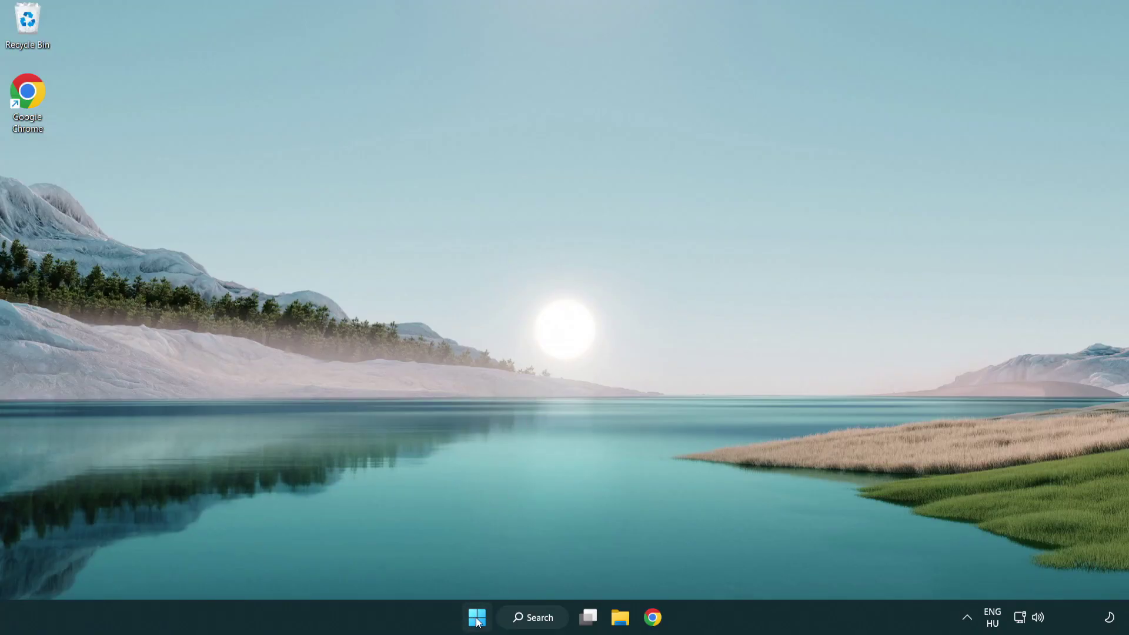
Open Task Manager from the Start button's quick-link menu.
{"action": "right_click", "coordinate": [478, 622]}
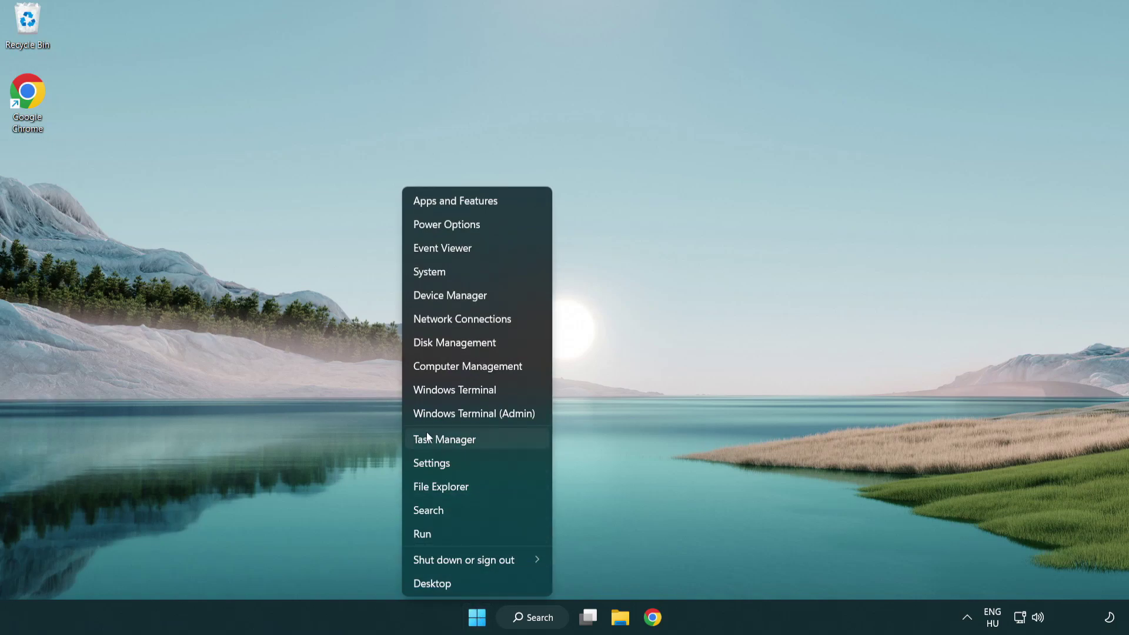
{"action": "left_click", "coordinate": [498, 445]}
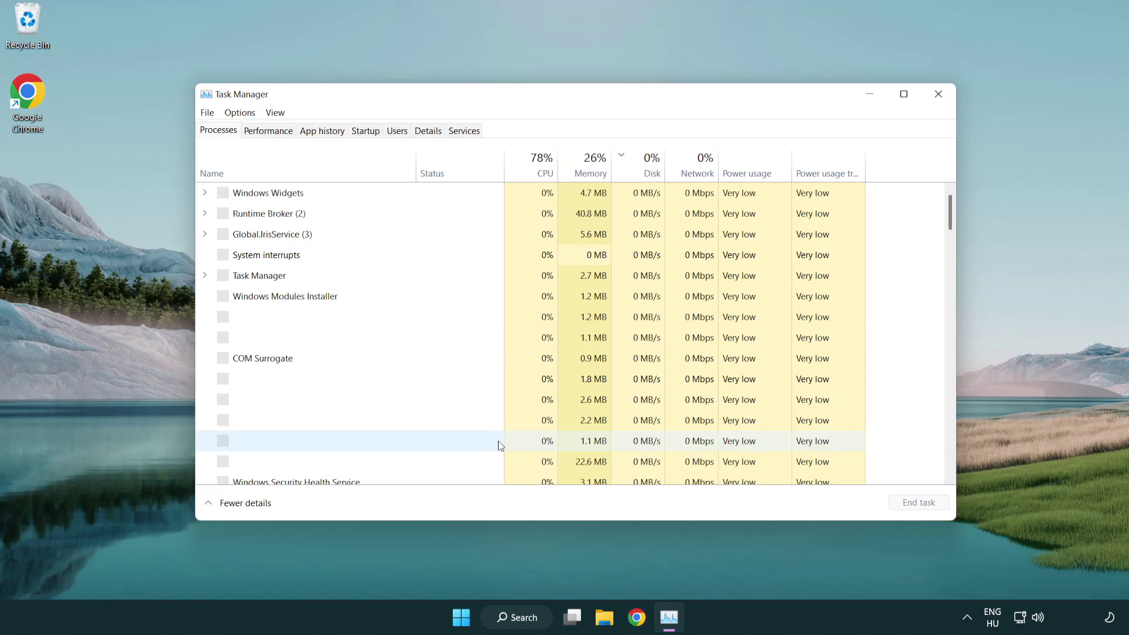
Disable Terminal, Phone Link, Cortana and Windows Security notifications on the Startup tab.
{"action": "left_click", "coordinate": [368, 132]}
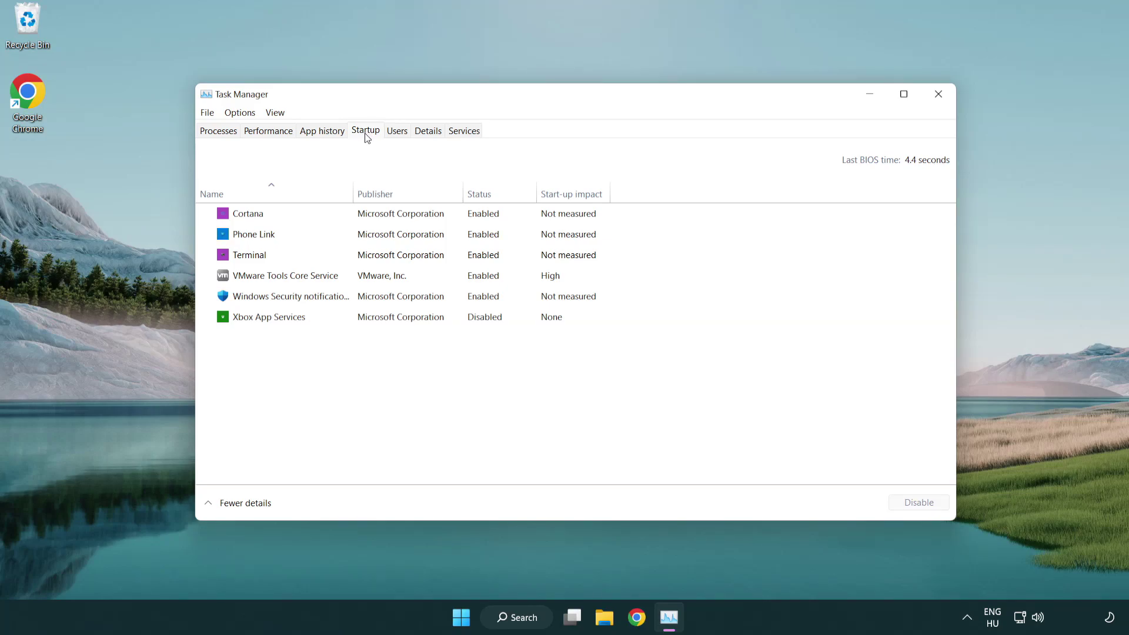
{"action": "left_click", "coordinate": [366, 256]}
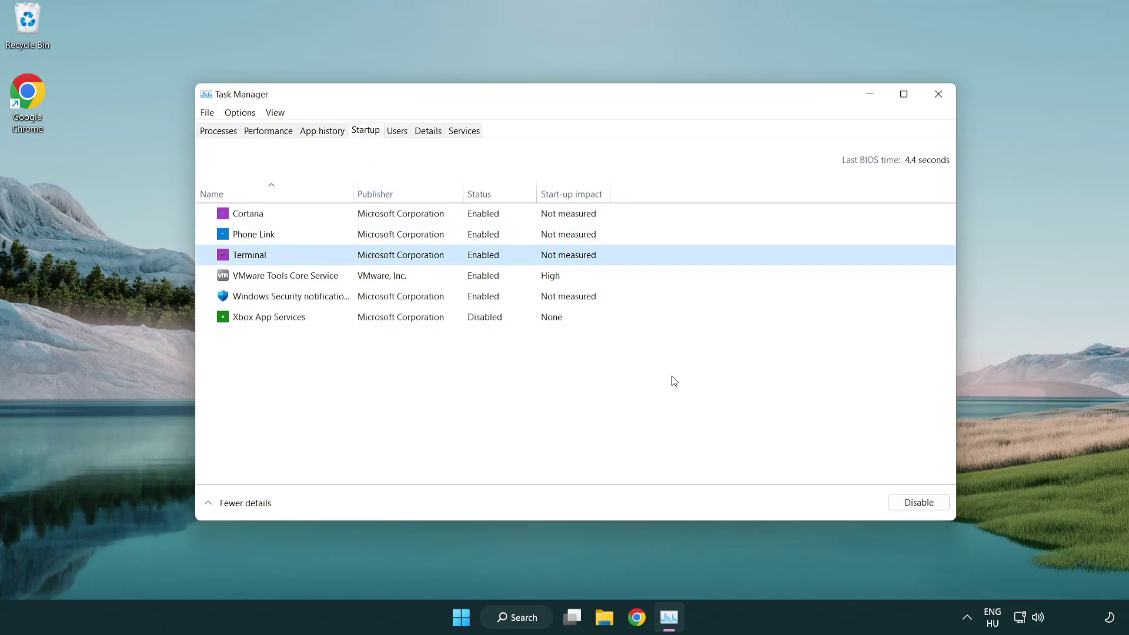
{"action": "left_click", "coordinate": [893, 502]}
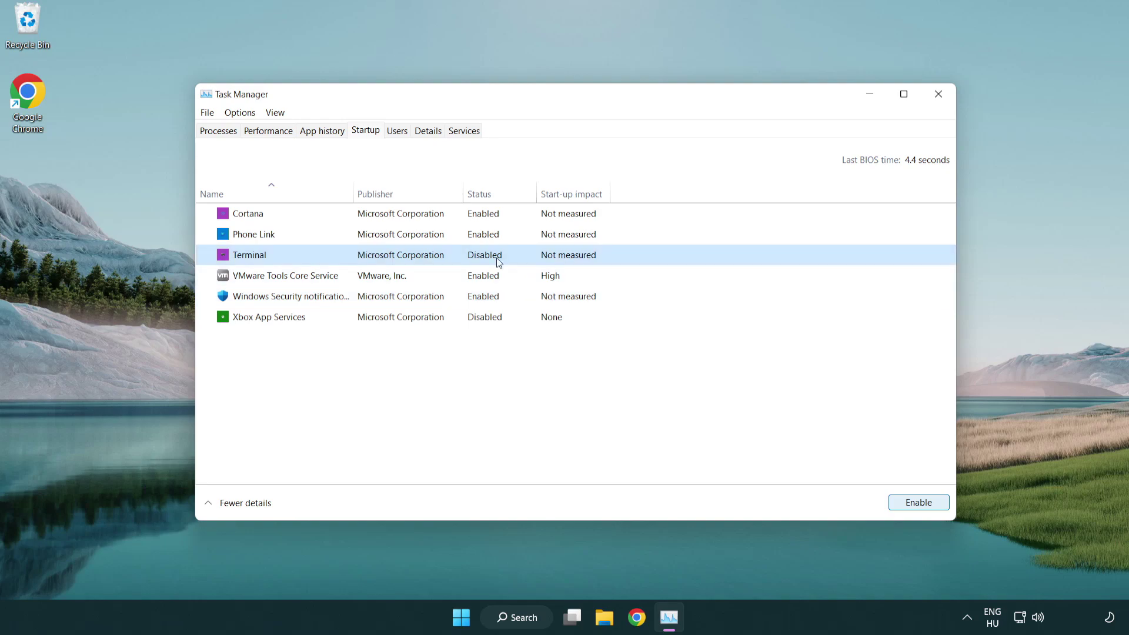
{"action": "left_click", "coordinate": [470, 238]}
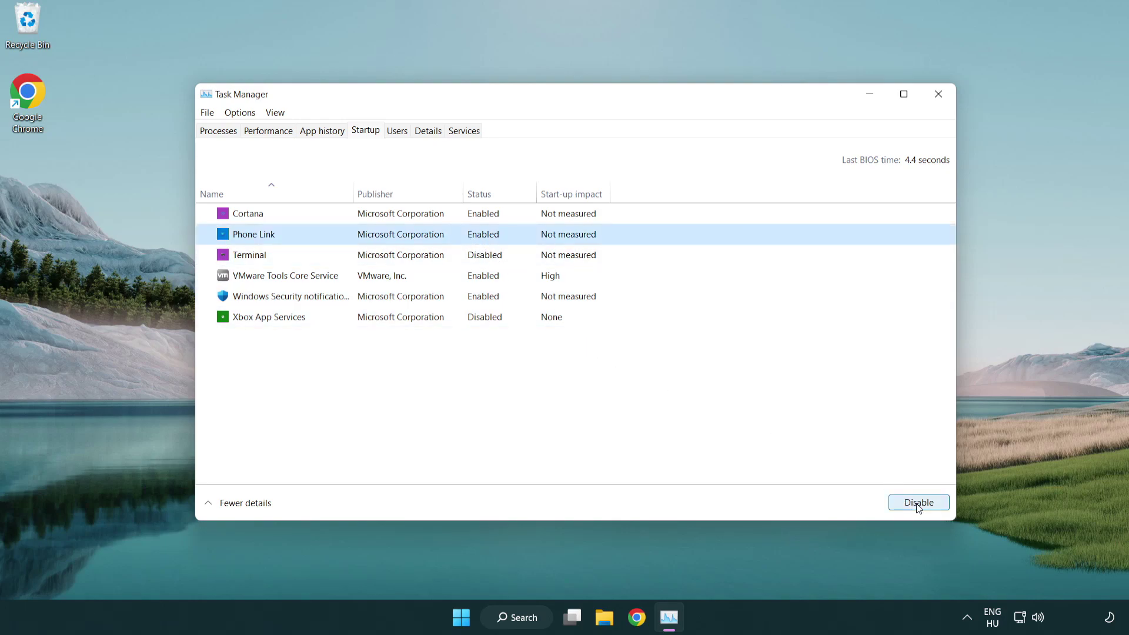
{"action": "left_click", "coordinate": [917, 504]}
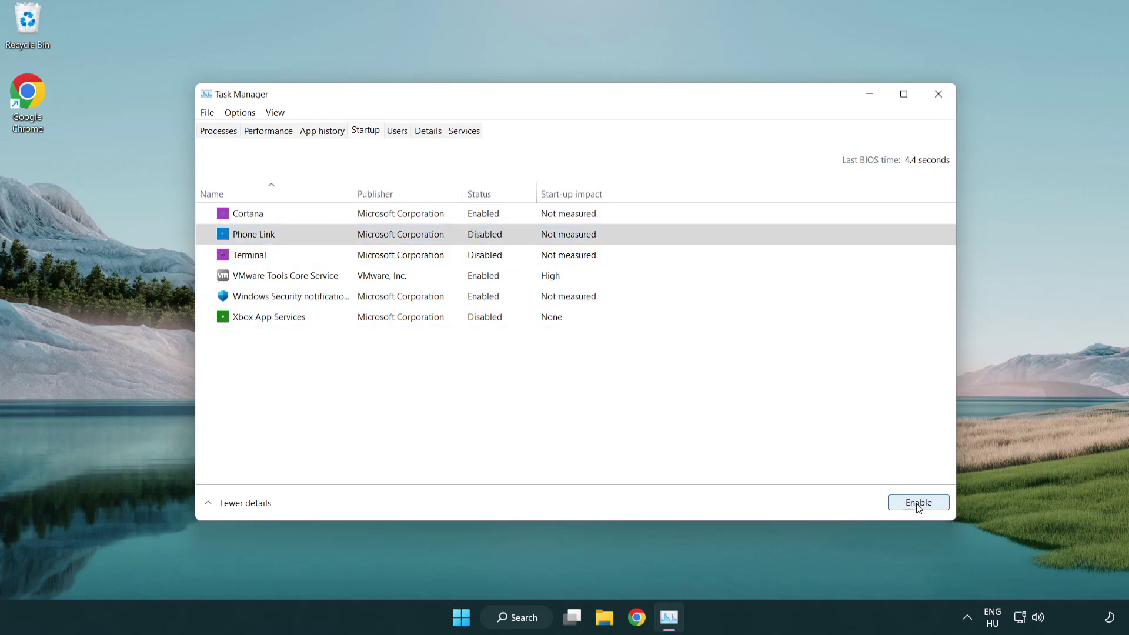
{"action": "left_click", "coordinate": [404, 218]}
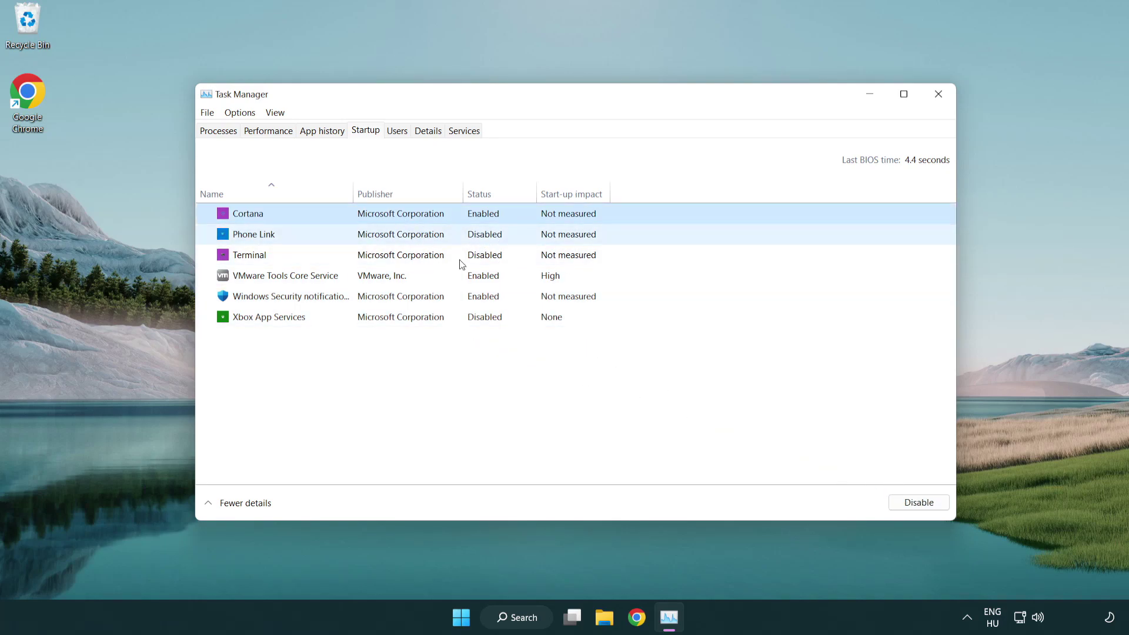
{"action": "left_click", "coordinate": [917, 503]}
{"action": "left_click", "coordinate": [535, 301]}
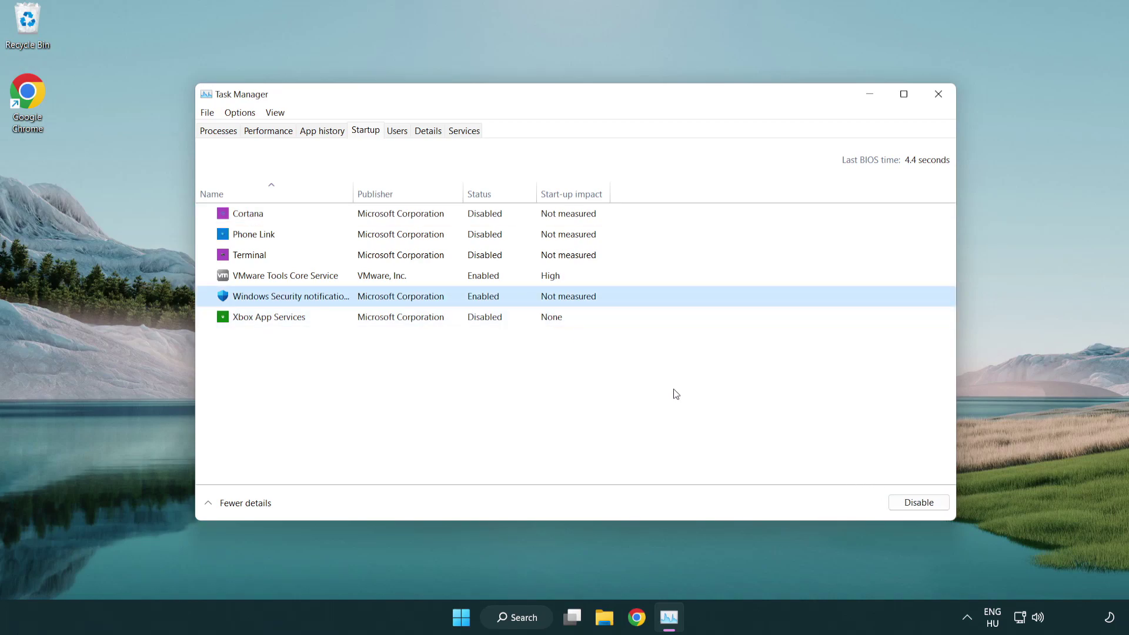
{"action": "left_click", "coordinate": [911, 505]}
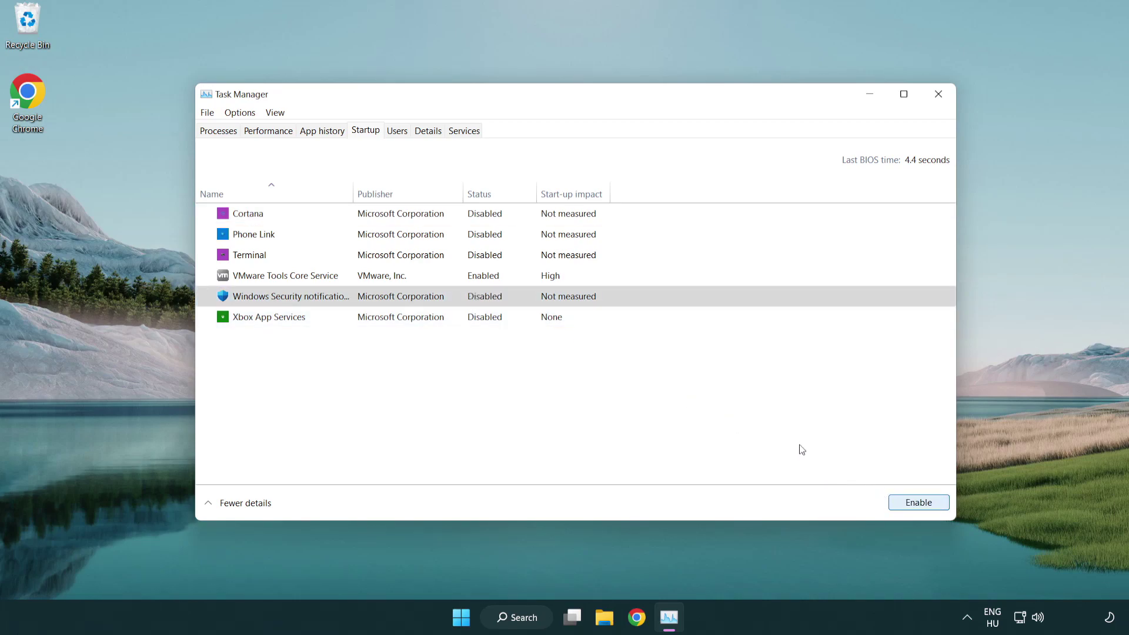
Close Task Manager and bring back Chrome with the DirectX End-User Runtime page.
{"action": "left_click", "coordinate": [939, 96]}
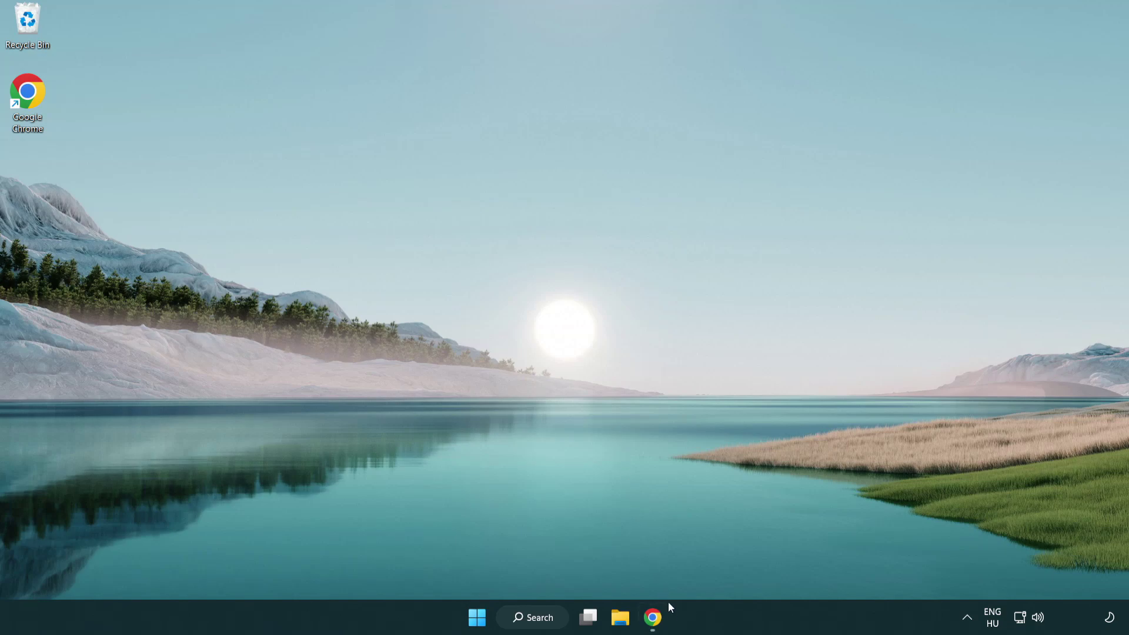
{"action": "left_click", "coordinate": [653, 617]}
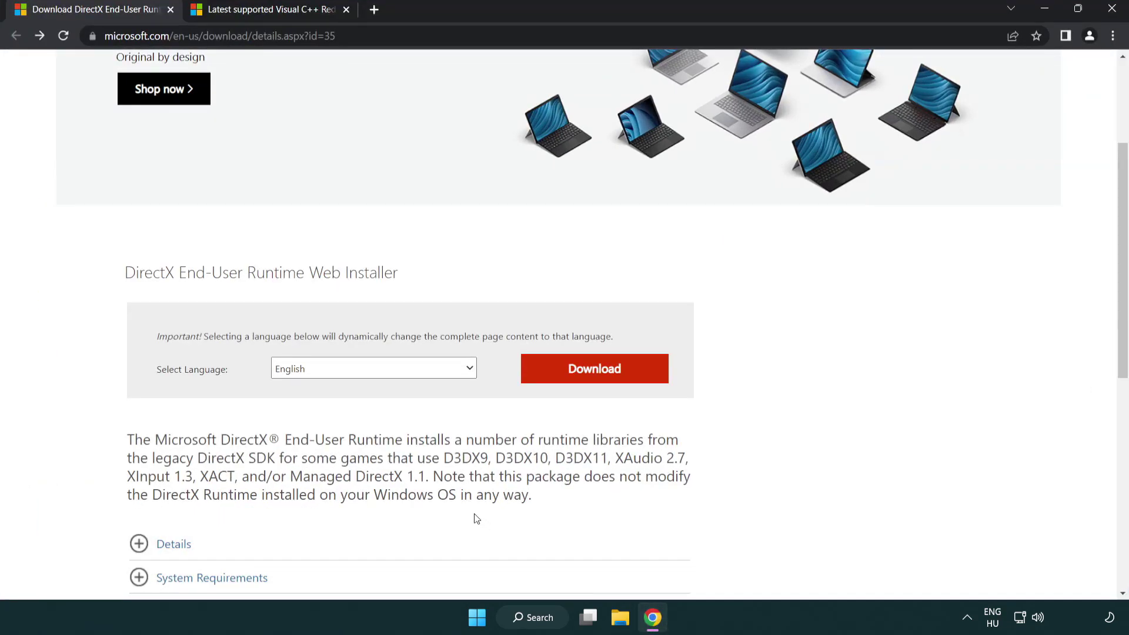
{"action": "scroll", "coordinate": [475, 517], "scroll_direction": "up", "scroll_amount": 3}
{"action": "left_click", "coordinate": [104, 26]}
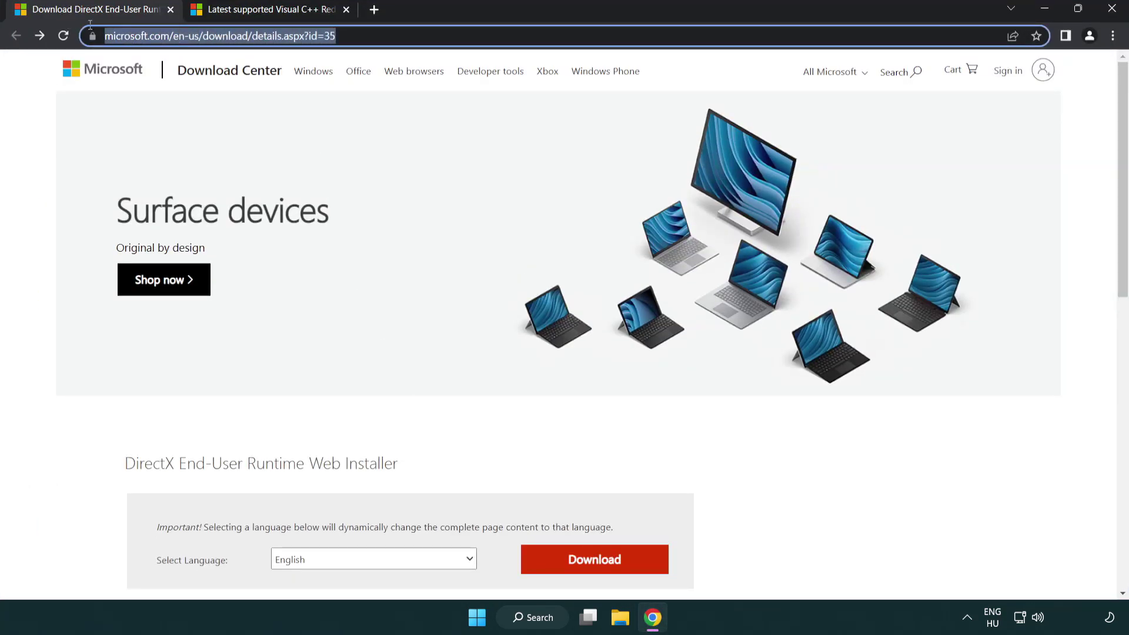
{"action": "left_click", "coordinate": [1067, 255]}
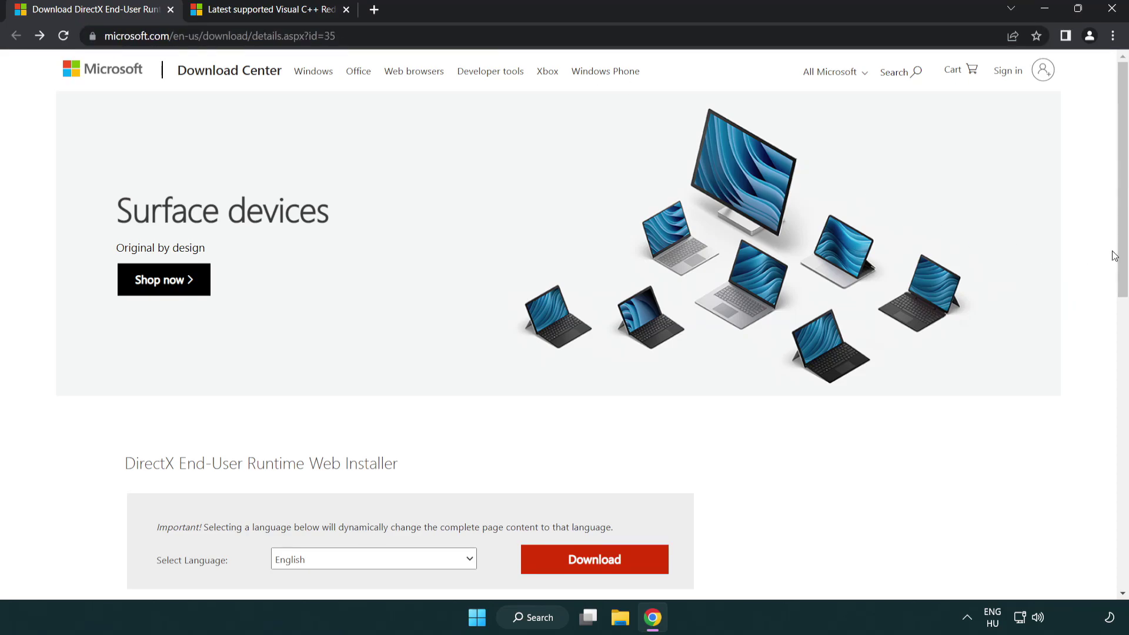
Download the DirectX End-User Runtime Web Installer and launch dxwebsetup.exe.
{"action": "scroll", "coordinate": [1116, 256], "scroll_direction": "down", "scroll_amount": 3}
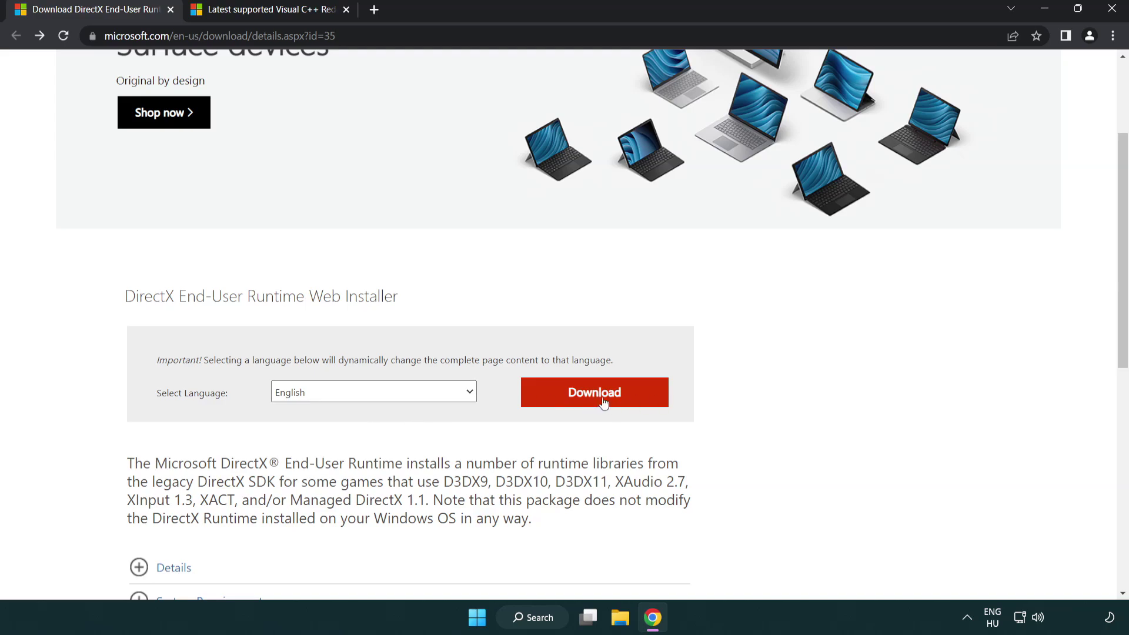
{"action": "left_click", "coordinate": [574, 402]}
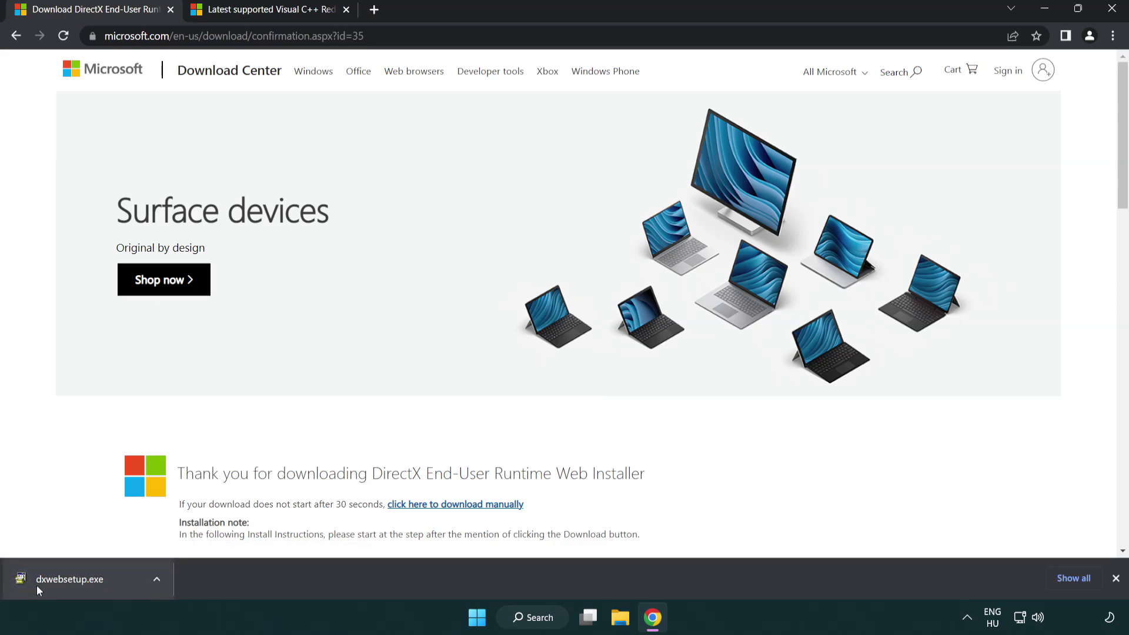
{"action": "left_click", "coordinate": [72, 581]}
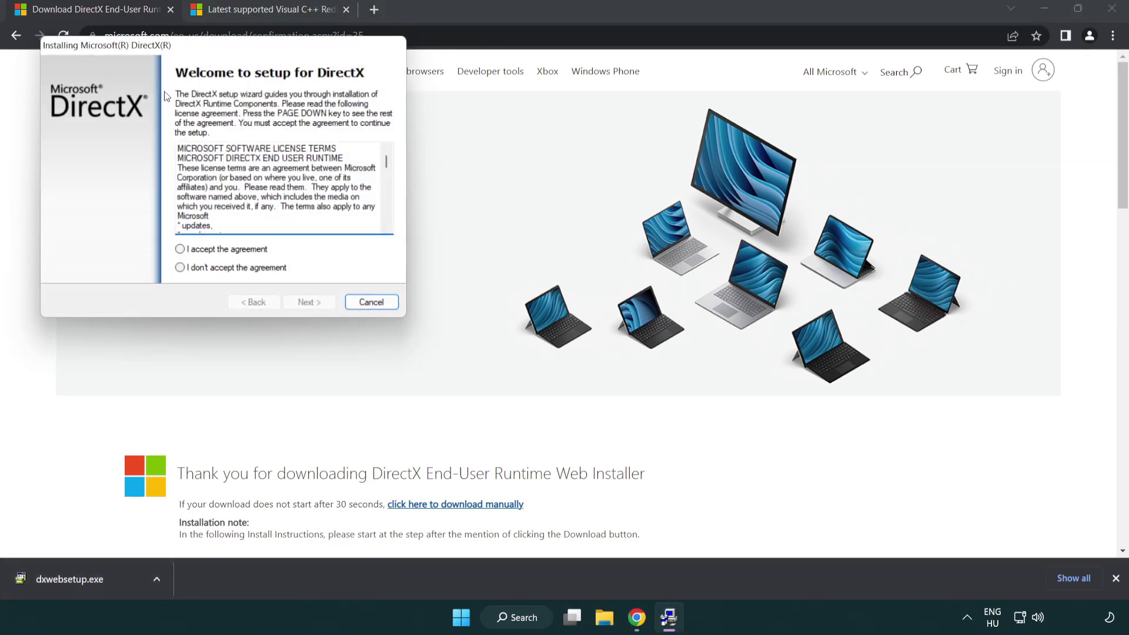
Accept the DirectX license, run setup to completion, and close it after it reports DirectX is already current.
{"action": "left_click_drag", "start_coordinate": [170, 52], "coordinate": [497, 178]}
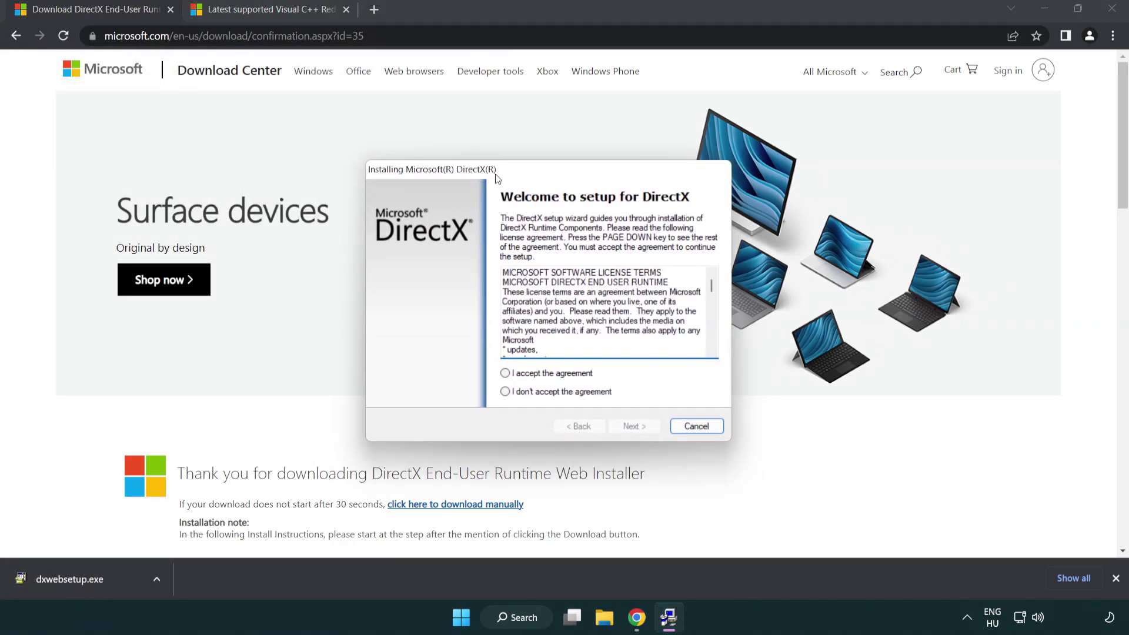
{"action": "left_click_drag", "start_coordinate": [714, 287], "coordinate": [711, 340]}
{"action": "left_click", "coordinate": [505, 375]}
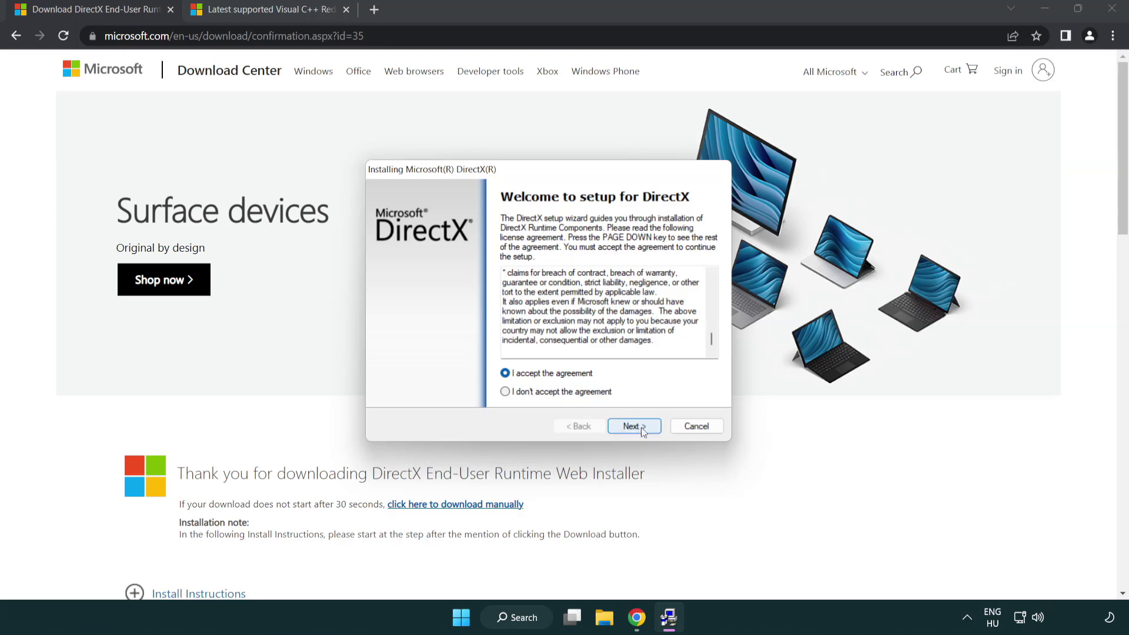
{"action": "left_click", "coordinate": [635, 428]}
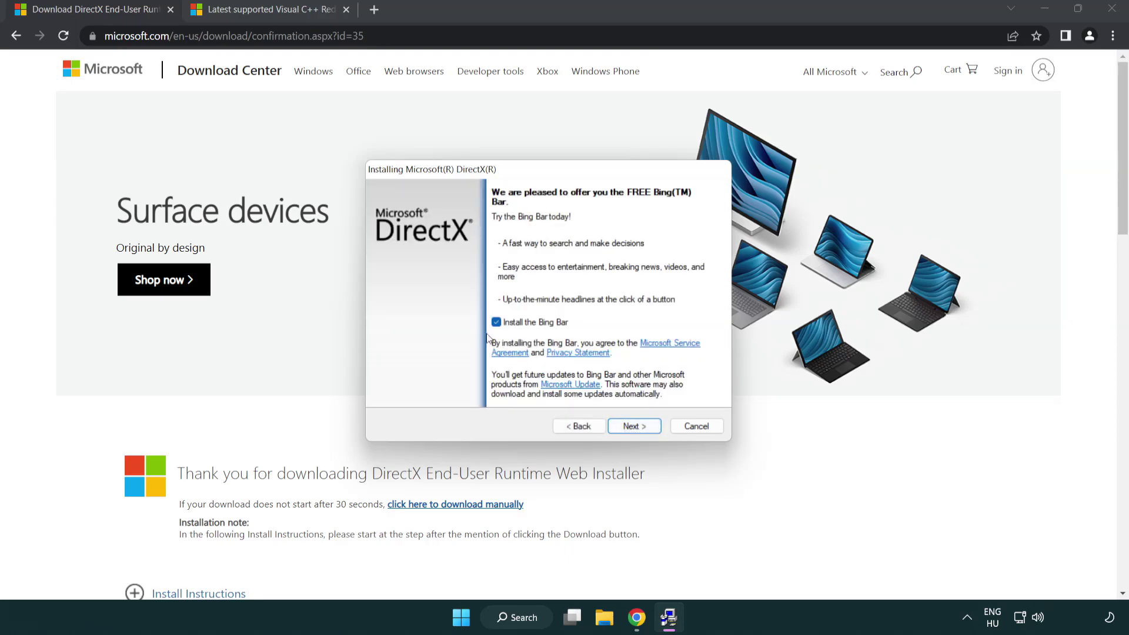
{"action": "left_click", "coordinate": [635, 425]}
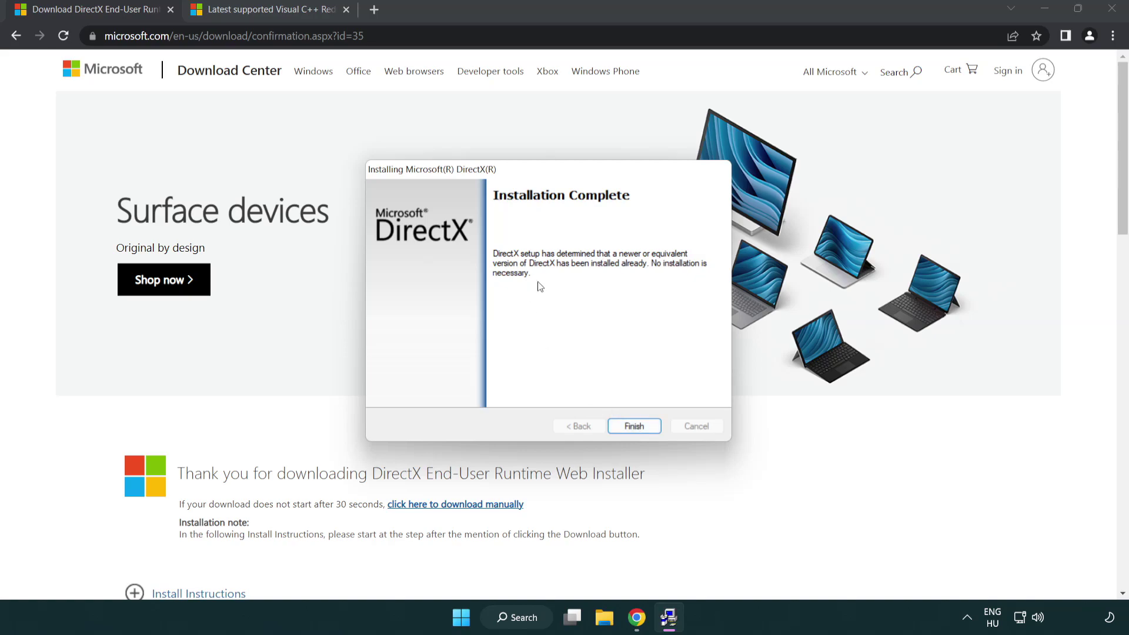
{"action": "left_click", "coordinate": [635, 423]}
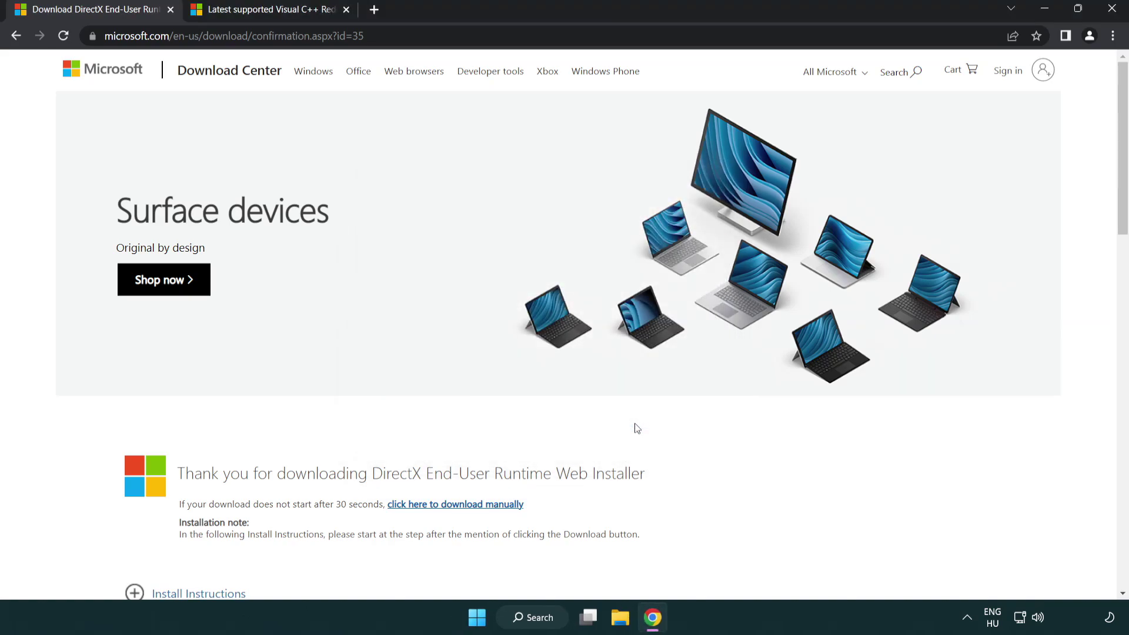
Close the DirectX download tab to return to the Microsoft Learn article.
{"action": "left_click", "coordinate": [170, 10]}
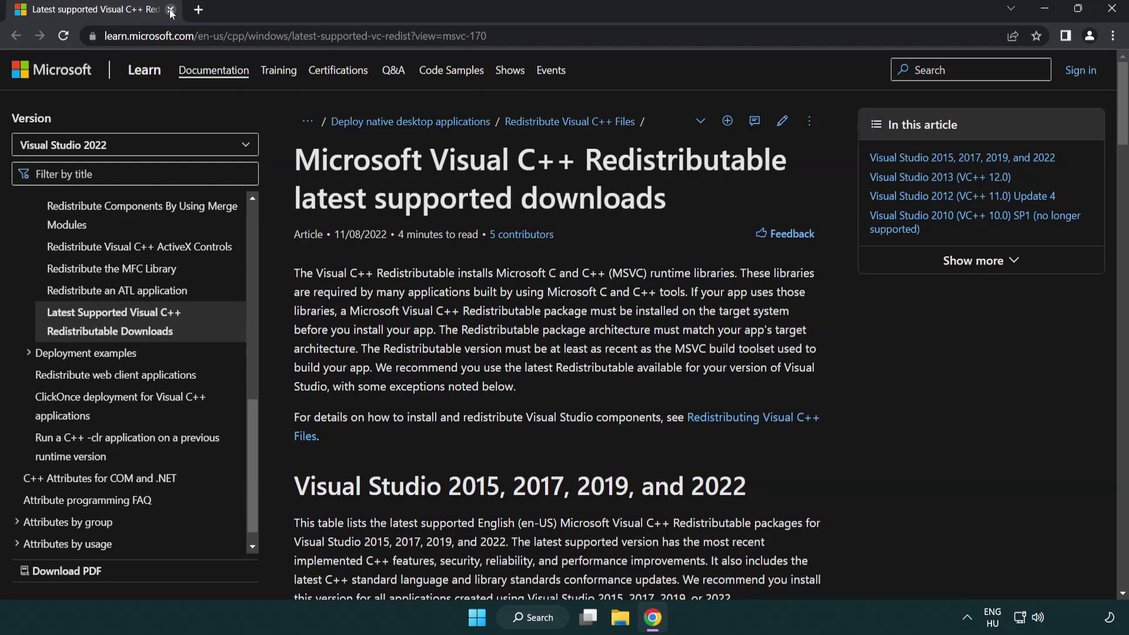
{"action": "left_click", "coordinate": [595, 38]}
{"action": "left_click", "coordinate": [595, 37]}
{"action": "left_click", "coordinate": [581, 184]}
Download the x86 and x64 Visual C++ 2015–2022 Redistributable installers from the downloads table.
{"action": "scroll", "coordinate": [581, 189], "scroll_direction": "down", "scroll_amount": 4}
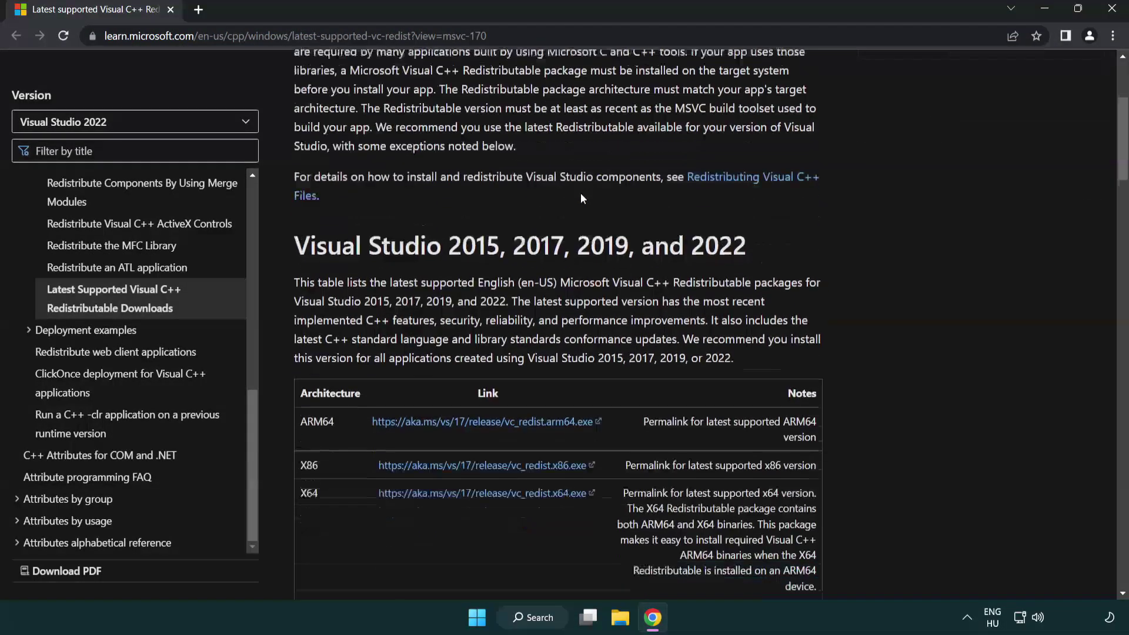
{"action": "scroll", "coordinate": [581, 198], "scroll_direction": "down", "scroll_amount": 2}
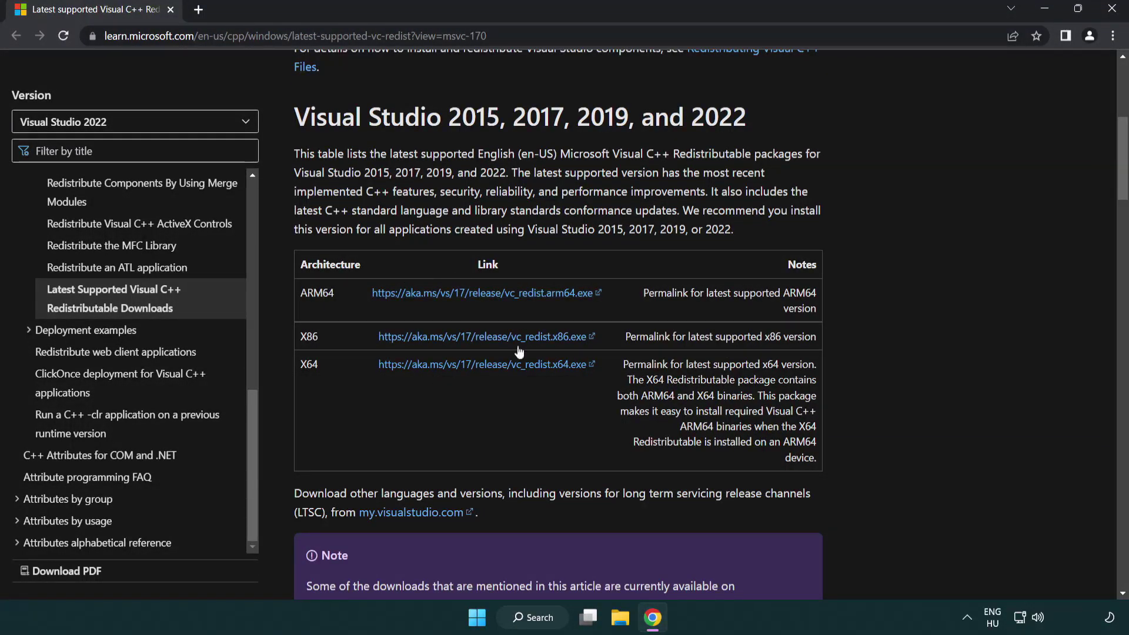
{"action": "left_click", "coordinate": [469, 338]}
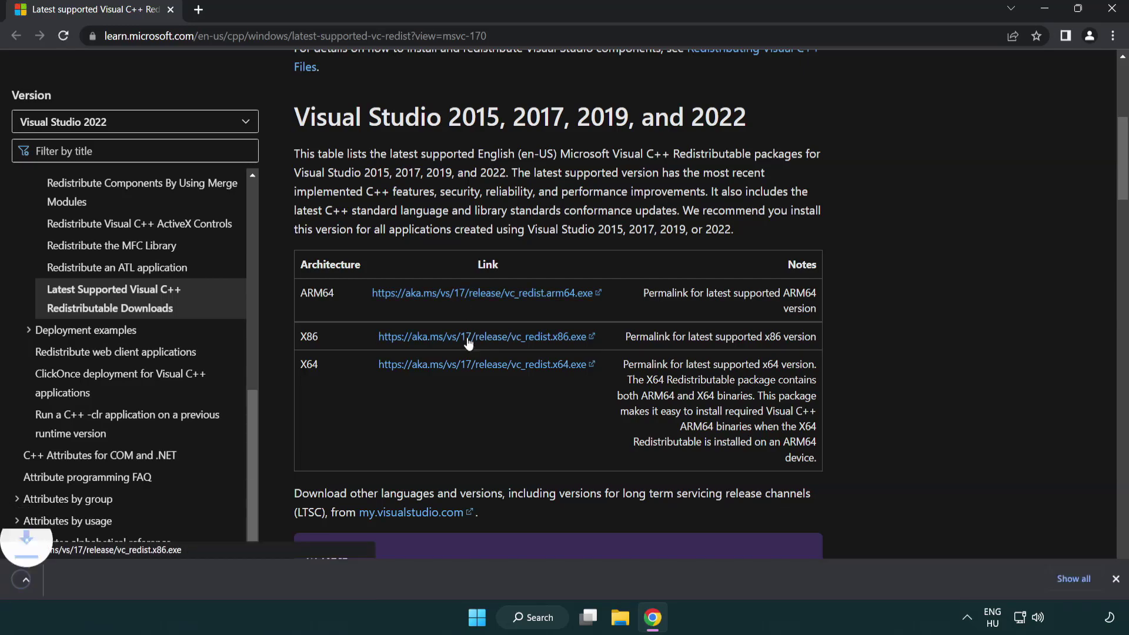
{"action": "left_click", "coordinate": [473, 371]}
Run the VC_redist.arm64.exe installer, accept its terms, and dismiss it after it fails.
{"action": "left_click", "coordinate": [431, 587]}
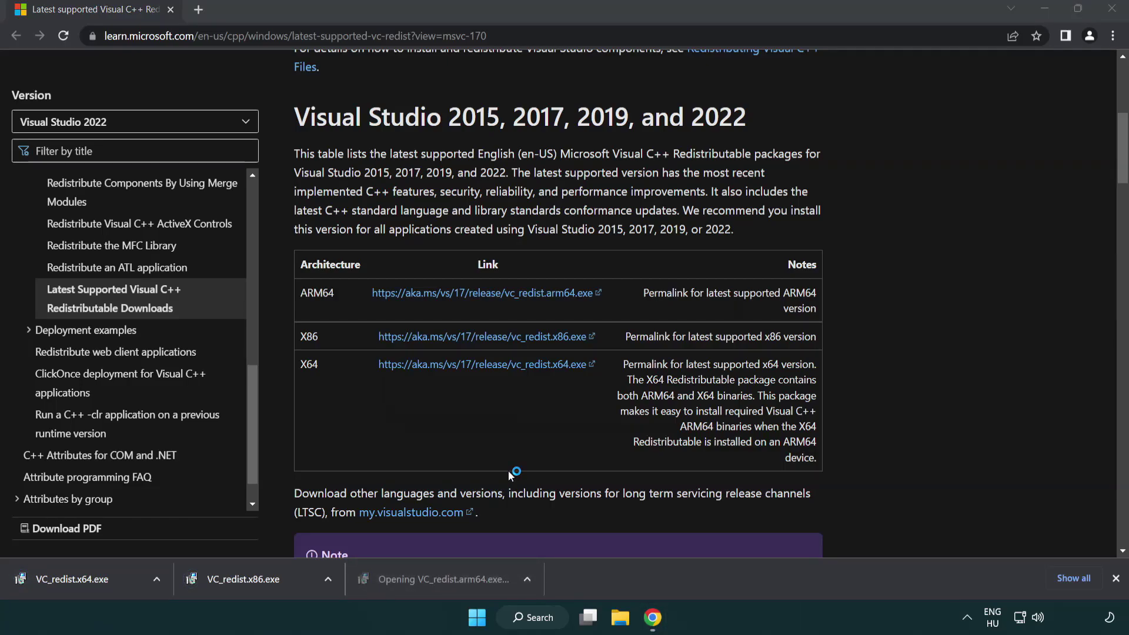
{"action": "left_click_drag", "start_coordinate": [724, 288], "coordinate": [732, 344]}
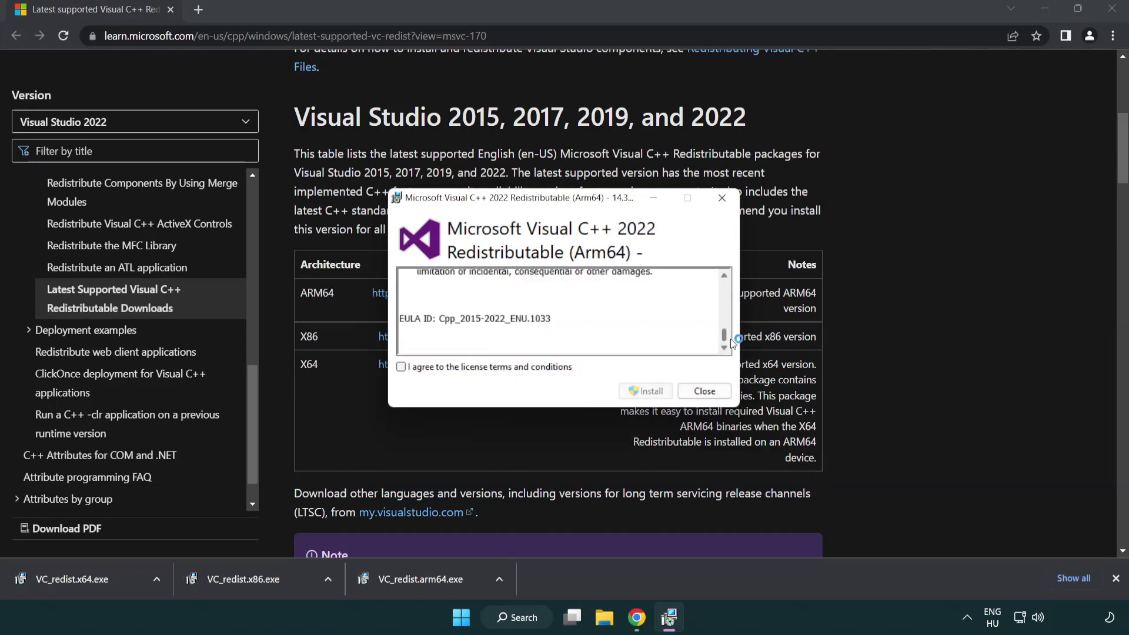
{"action": "left_click", "coordinate": [401, 367]}
{"action": "left_click", "coordinate": [629, 390]}
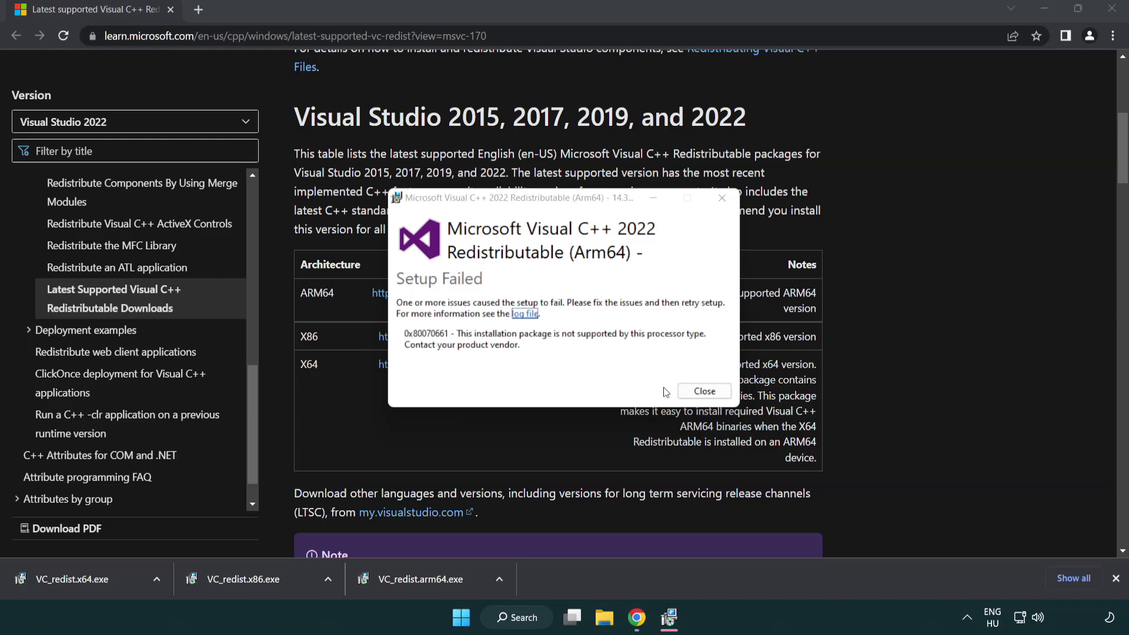
{"action": "left_click", "coordinate": [704, 391]}
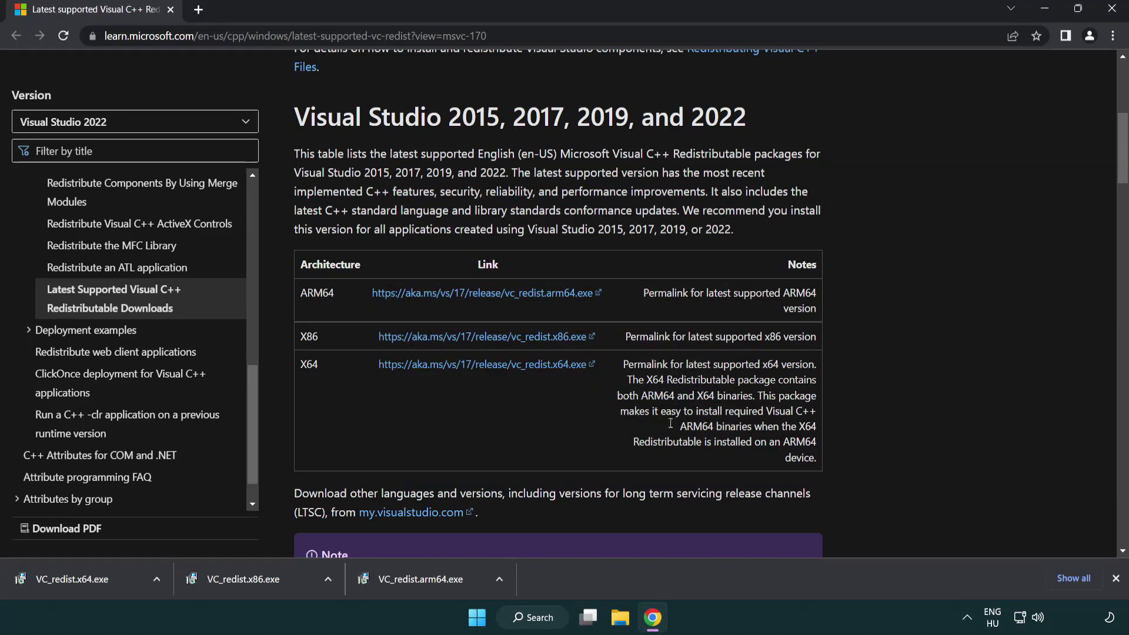
Install the x86 and x64 Visual C++ redistributables, skipping the restart prompt.
{"action": "left_click", "coordinate": [253, 586]}
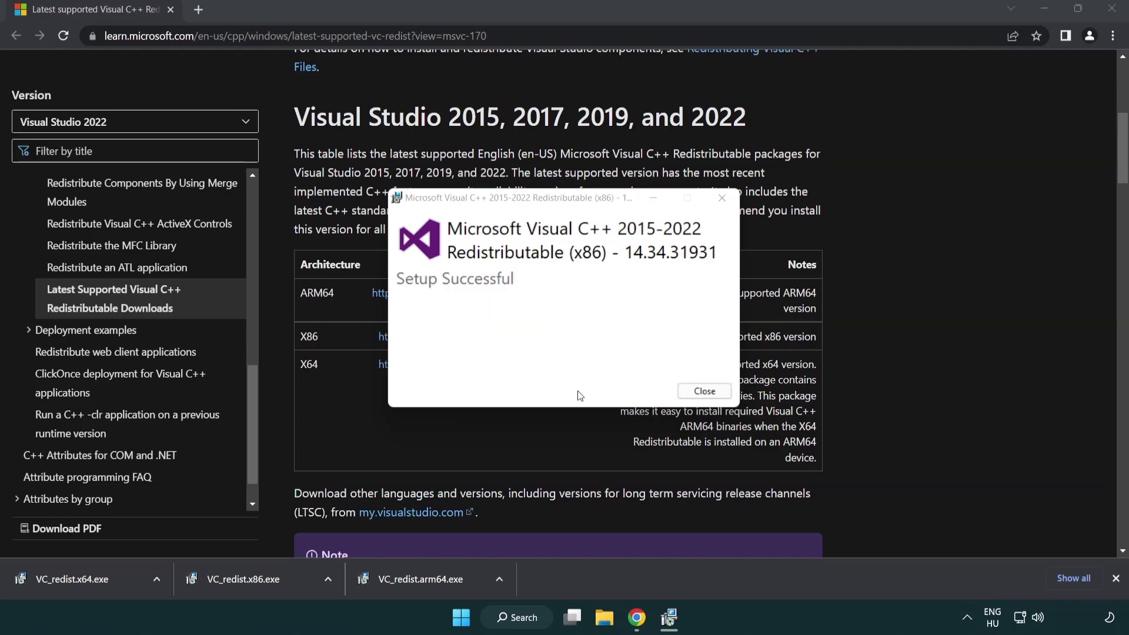
{"action": "left_click", "coordinate": [703, 391]}
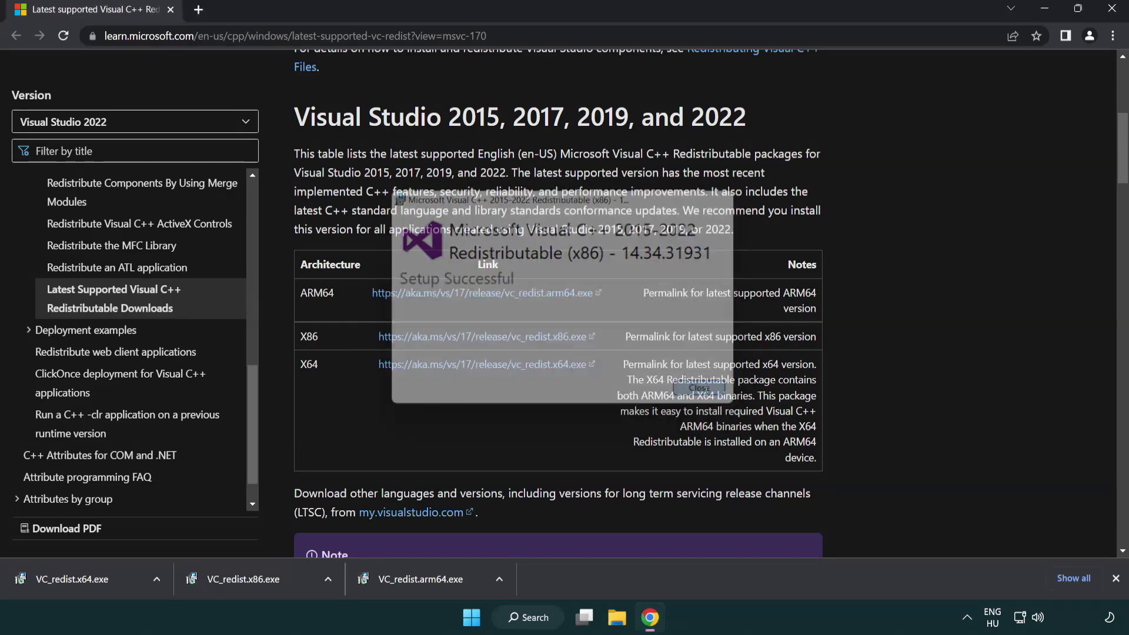
{"action": "left_click", "coordinate": [84, 576]}
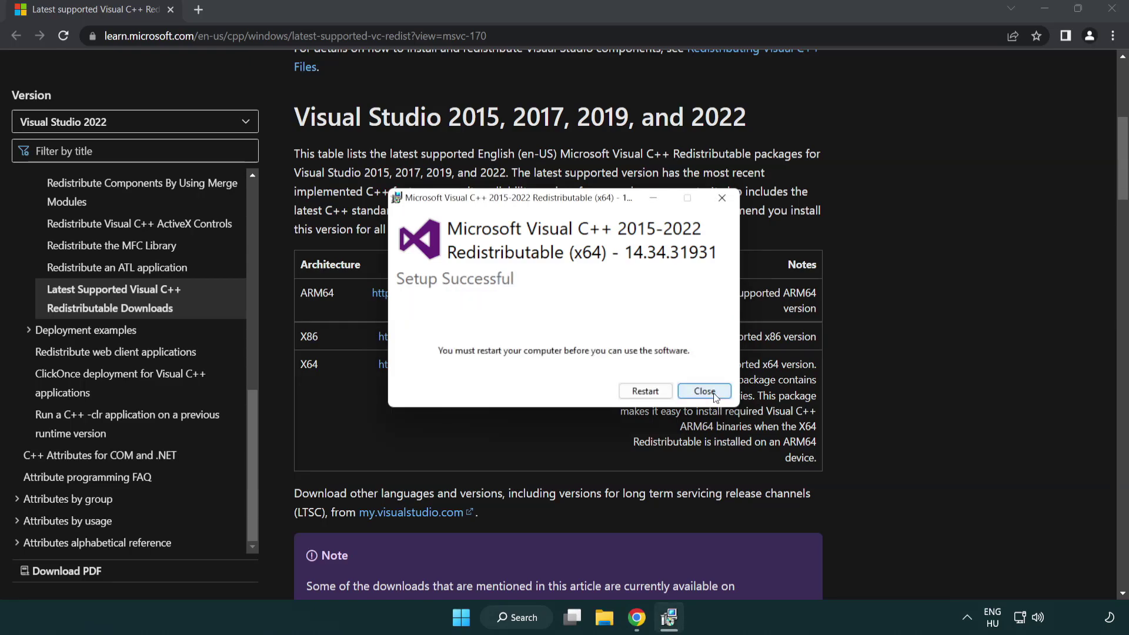
{"action": "left_click", "coordinate": [714, 393]}
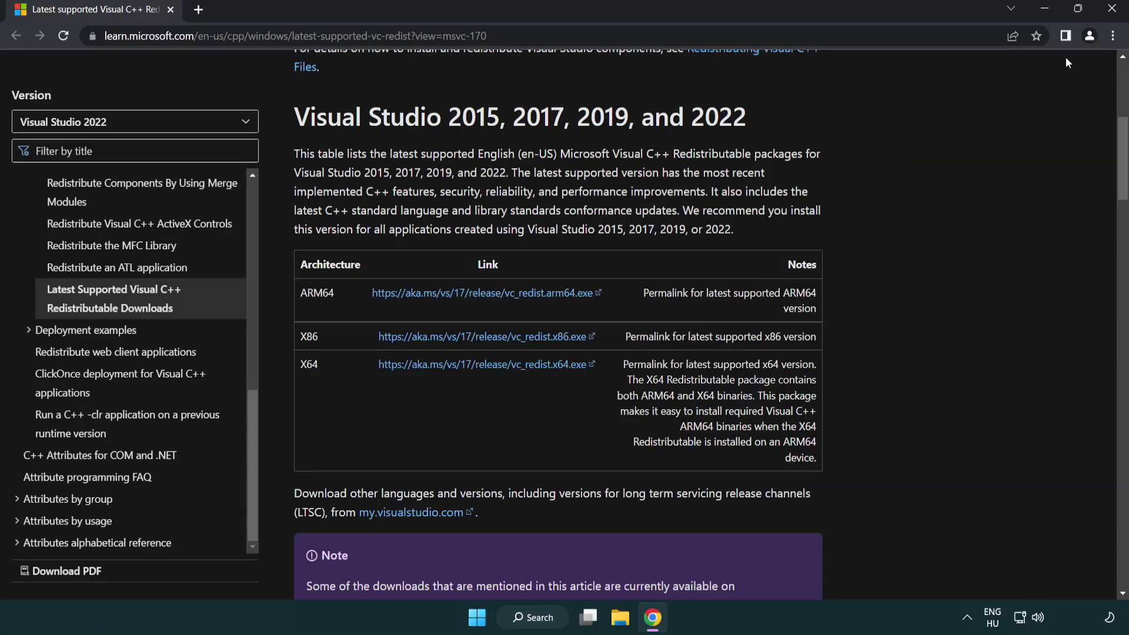
Close Chrome, search for 'cmd', and bring up Command Prompt's launch options.
{"action": "left_click", "coordinate": [1110, 11]}
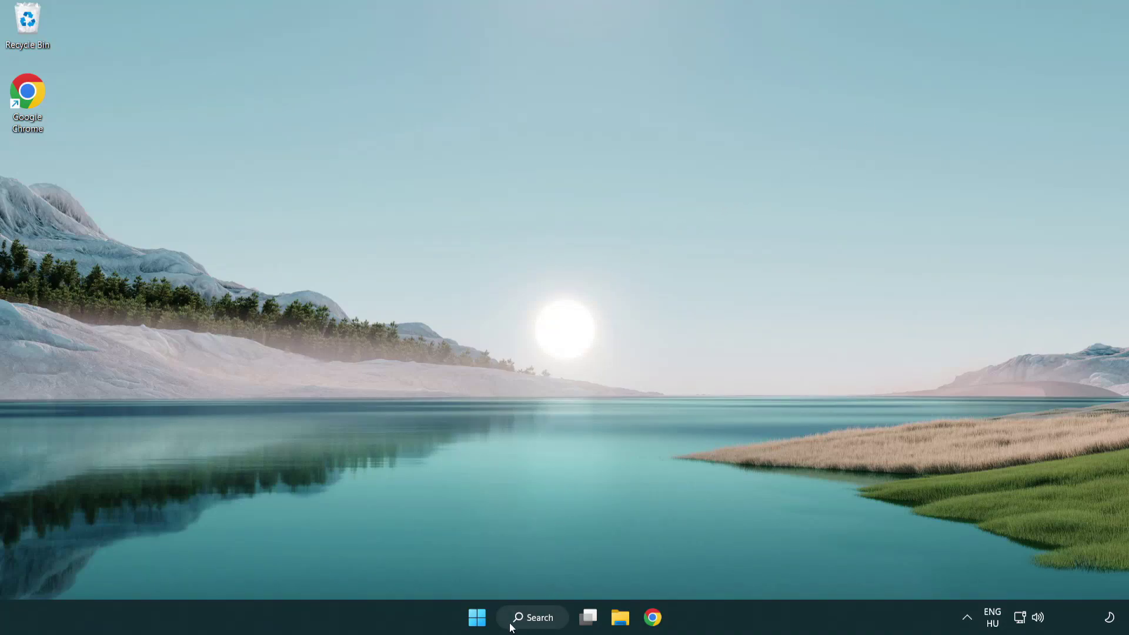
{"action": "left_click", "coordinate": [527, 615]}
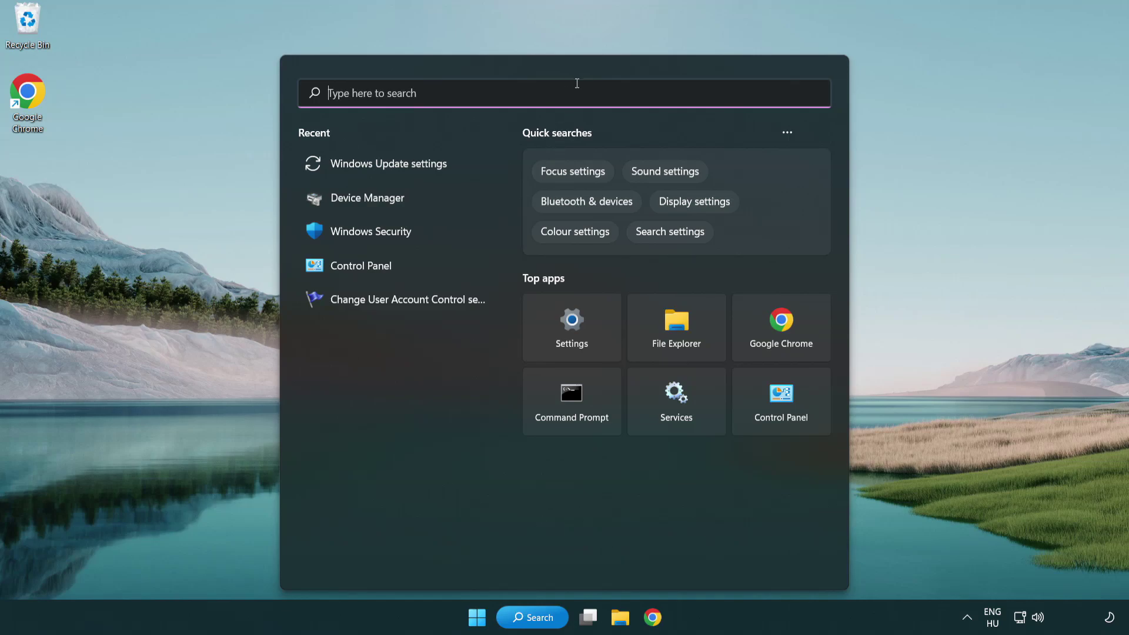
{"action": "type", "text": "cmd"}
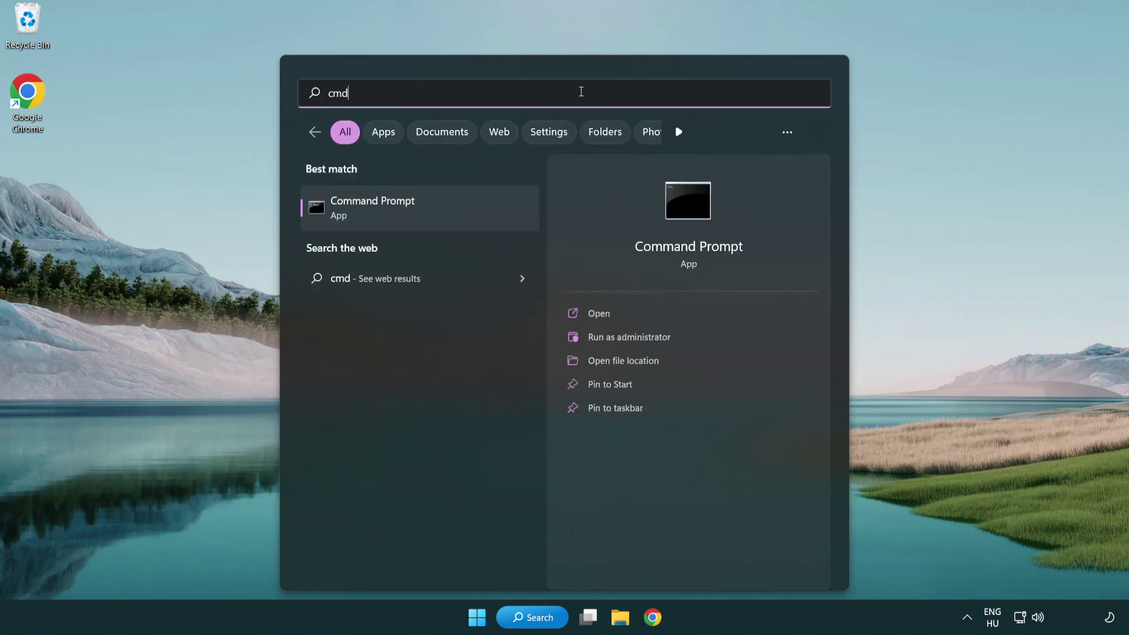
{"action": "right_click", "coordinate": [431, 210]}
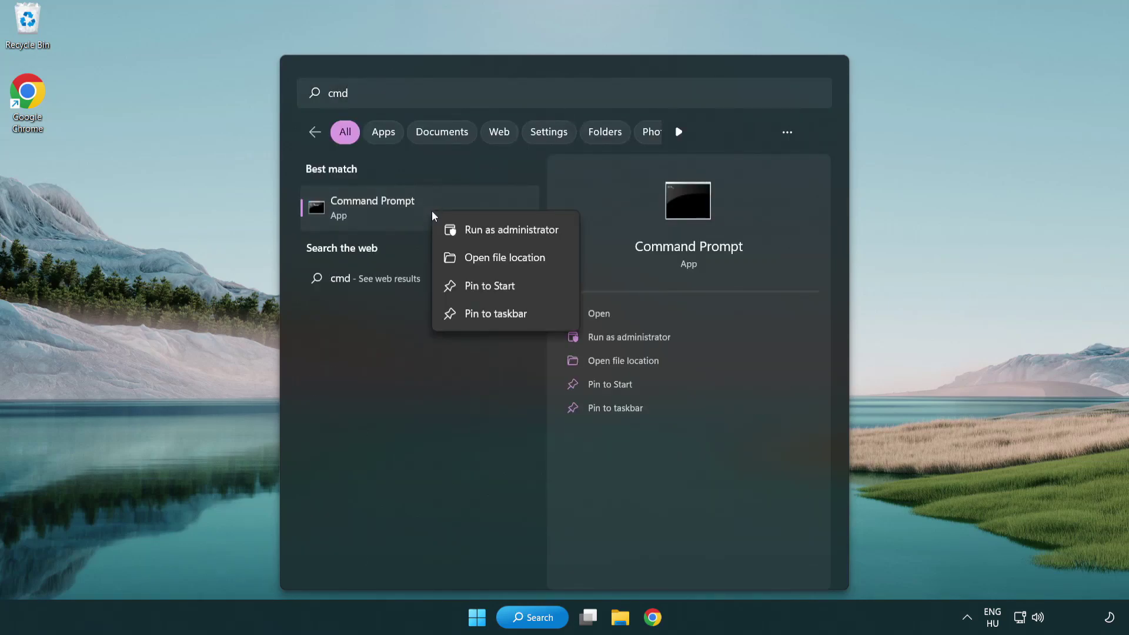
Run 'sfc /scannow' in an administrator Command Prompt, then close the console once no violations are found.
{"action": "left_click", "coordinate": [509, 235]}
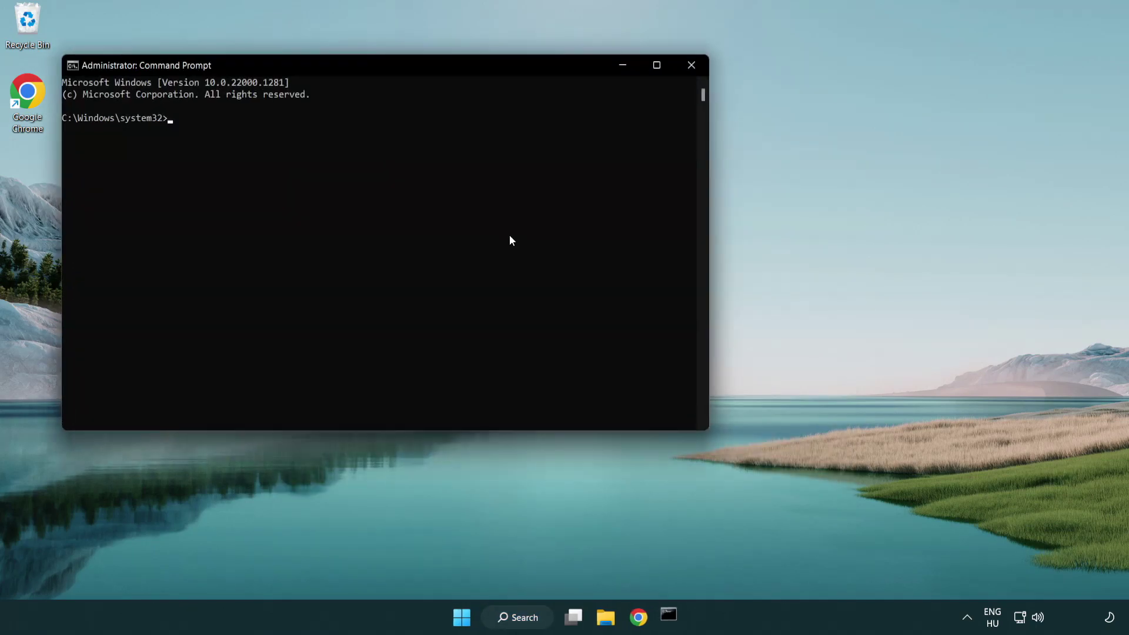
{"action": "left_click_drag", "start_coordinate": [402, 67], "coordinate": [568, 117]}
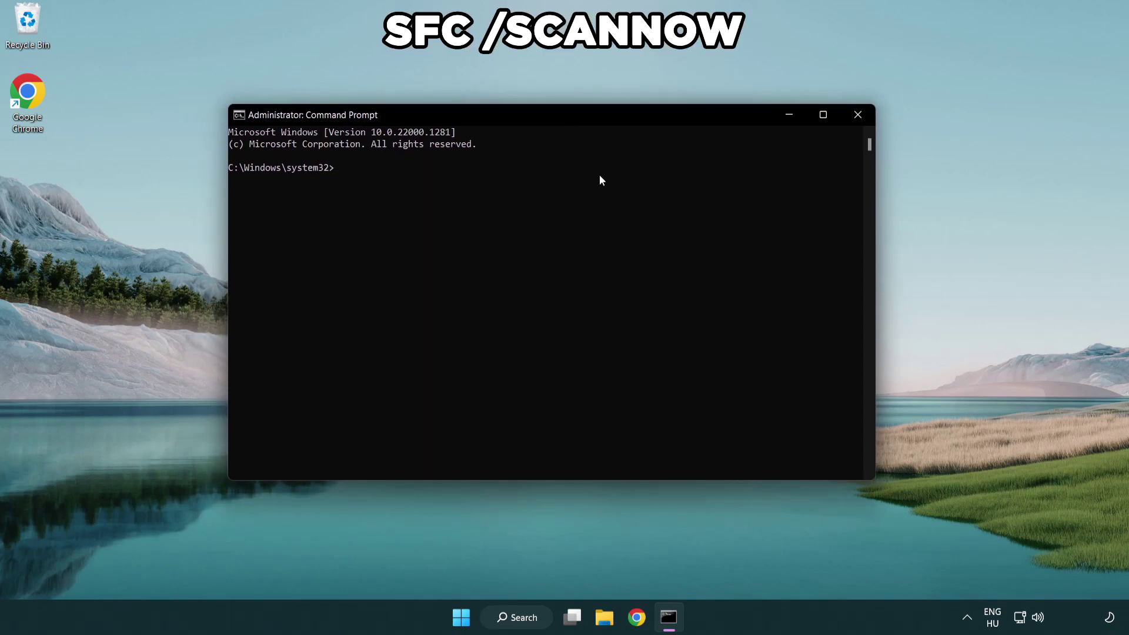
{"action": "type", "text": "sfc /scannow"}
{"action": "key", "text": "Return"}
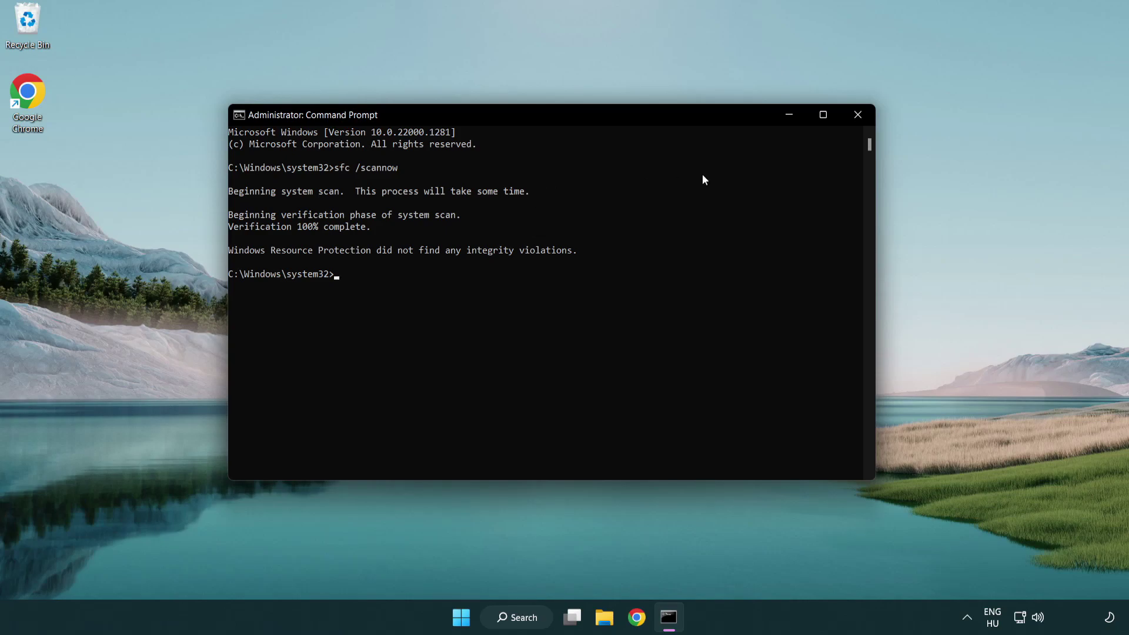
{"action": "left_click", "coordinate": [862, 118]}
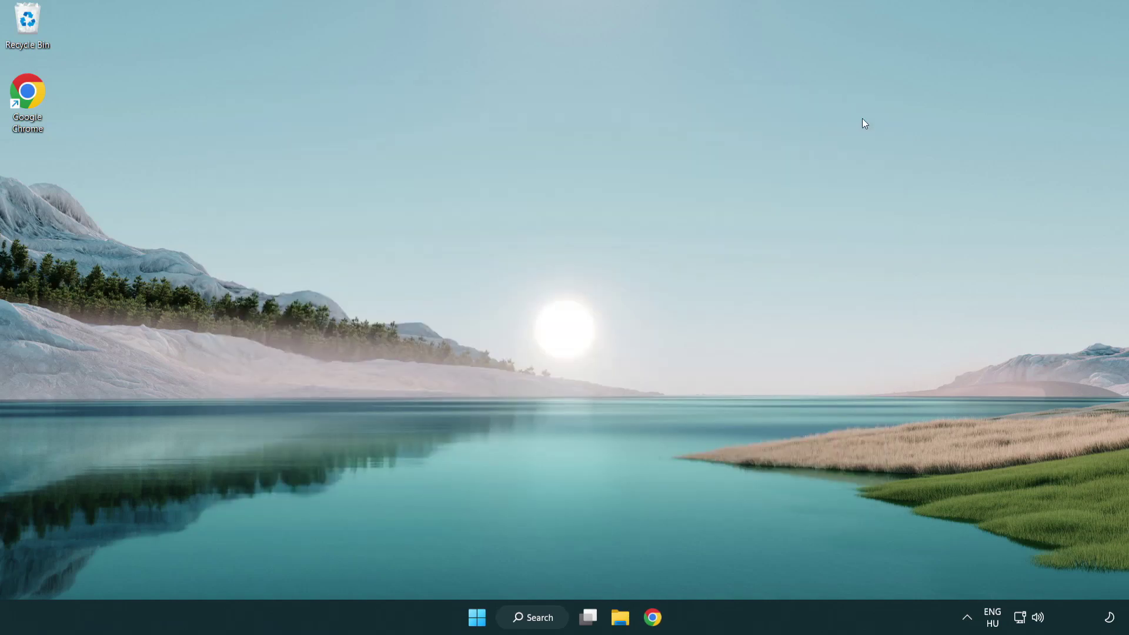
{"action": "key", "text": "super"}
Search for 'security' and launch the Windows Security app.
{"action": "left_click", "coordinate": [752, 564]}
{"action": "left_click", "coordinate": [540, 622]}
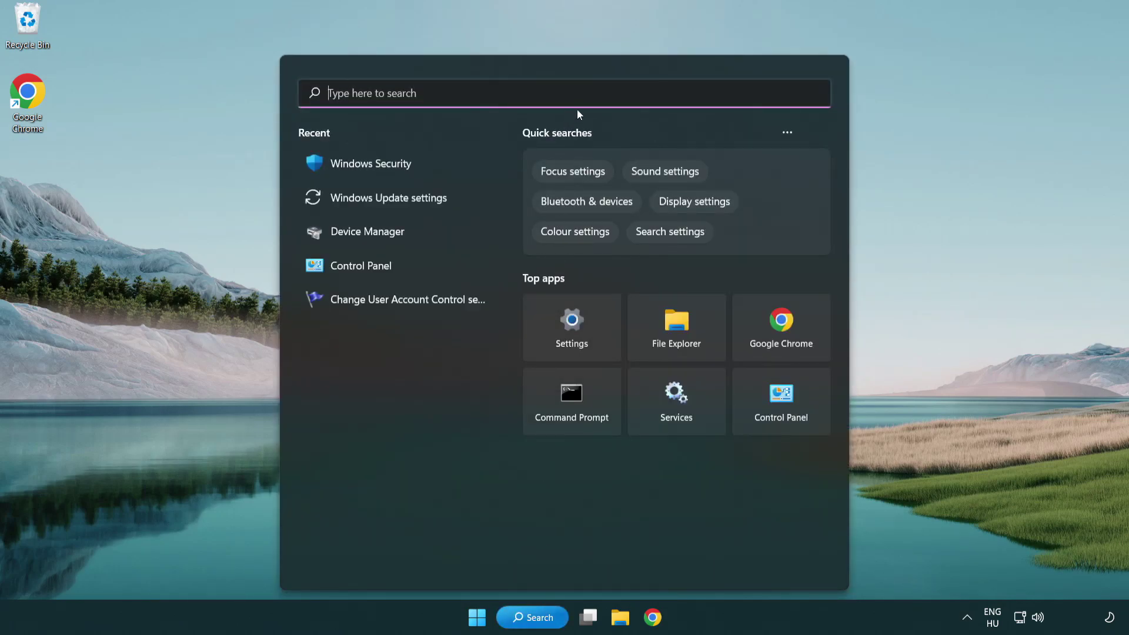
{"action": "type", "text": "securi"}
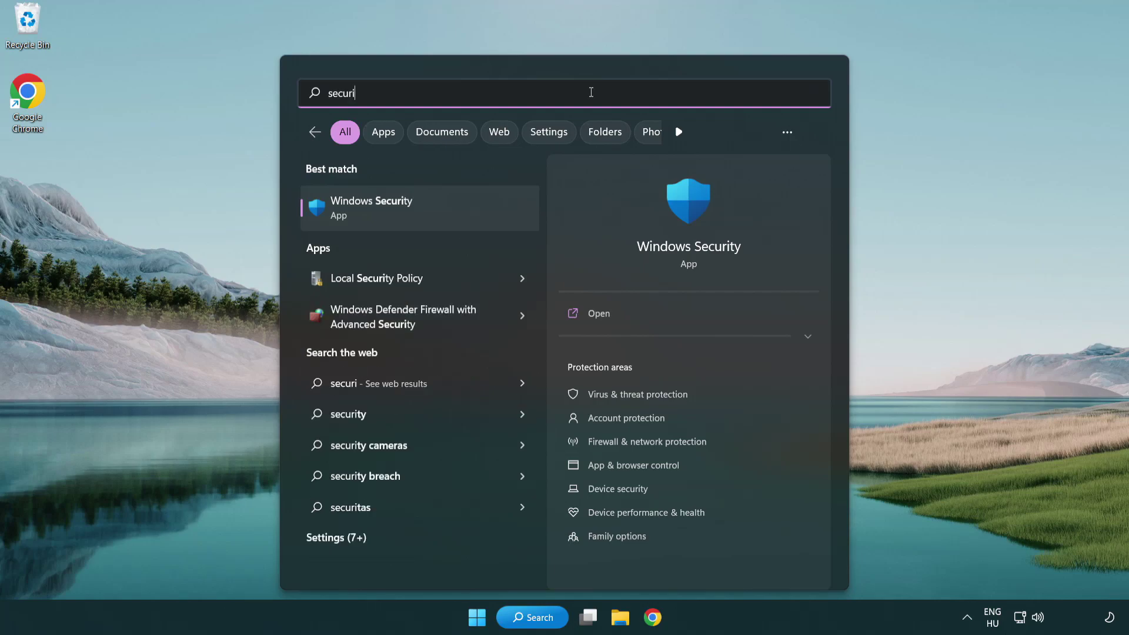
{"action": "type", "text": "ty"}
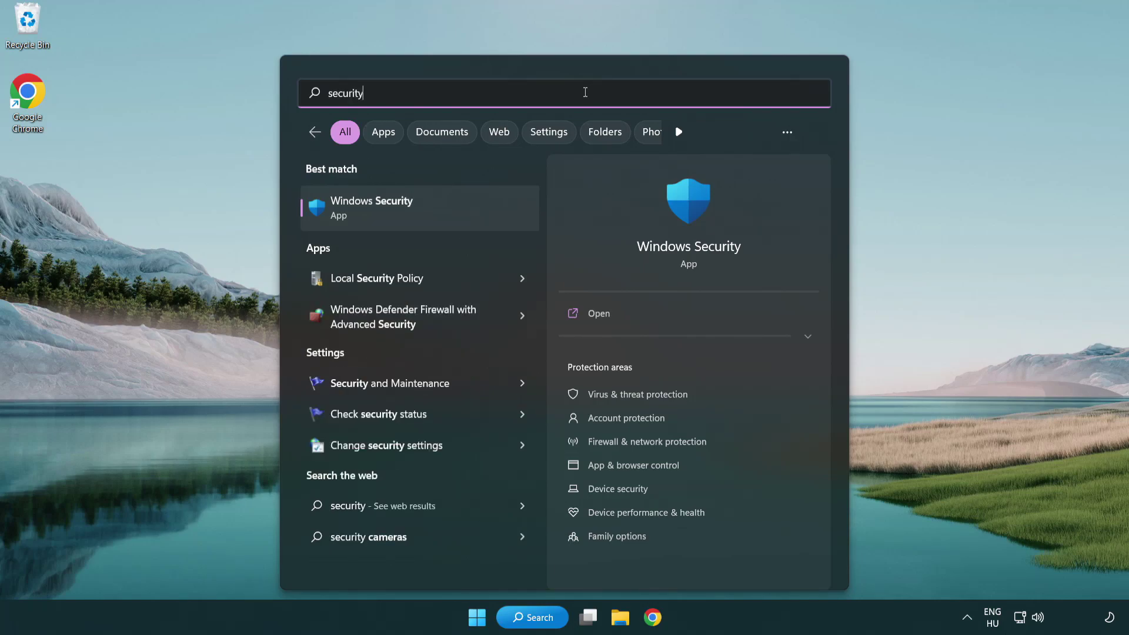
{"action": "left_click", "coordinate": [462, 218]}
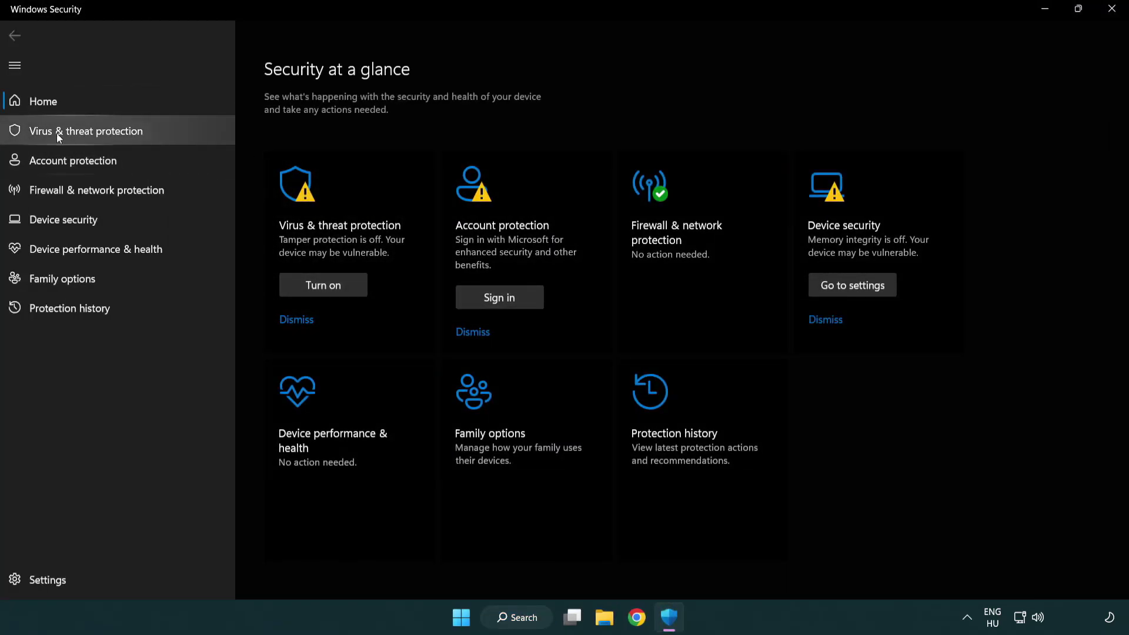
Go through Virus & threat protection settings to the Add or remove exclusions page.
{"action": "left_click", "coordinate": [92, 134]}
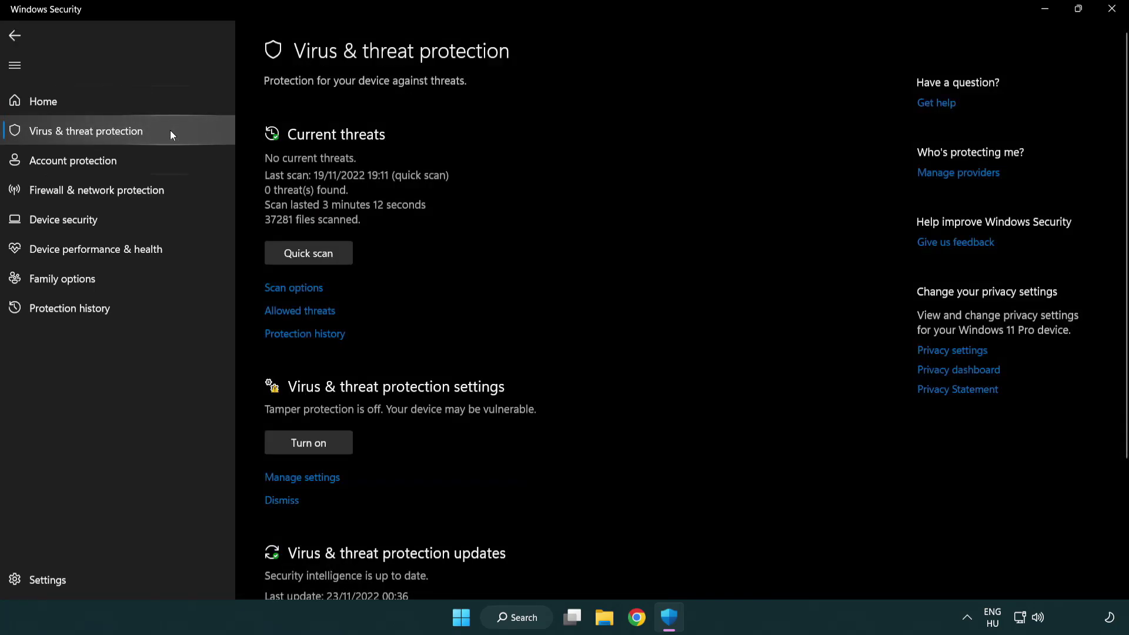
{"action": "scroll", "coordinate": [330, 282], "scroll_direction": "down", "scroll_amount": 1}
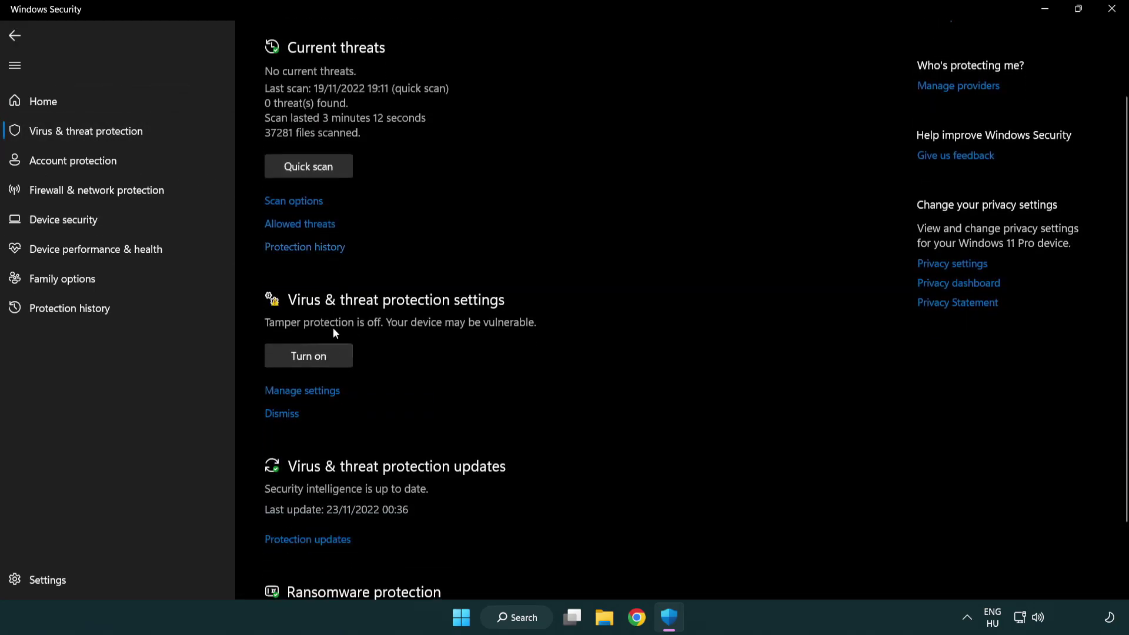
{"action": "left_click", "coordinate": [301, 394]}
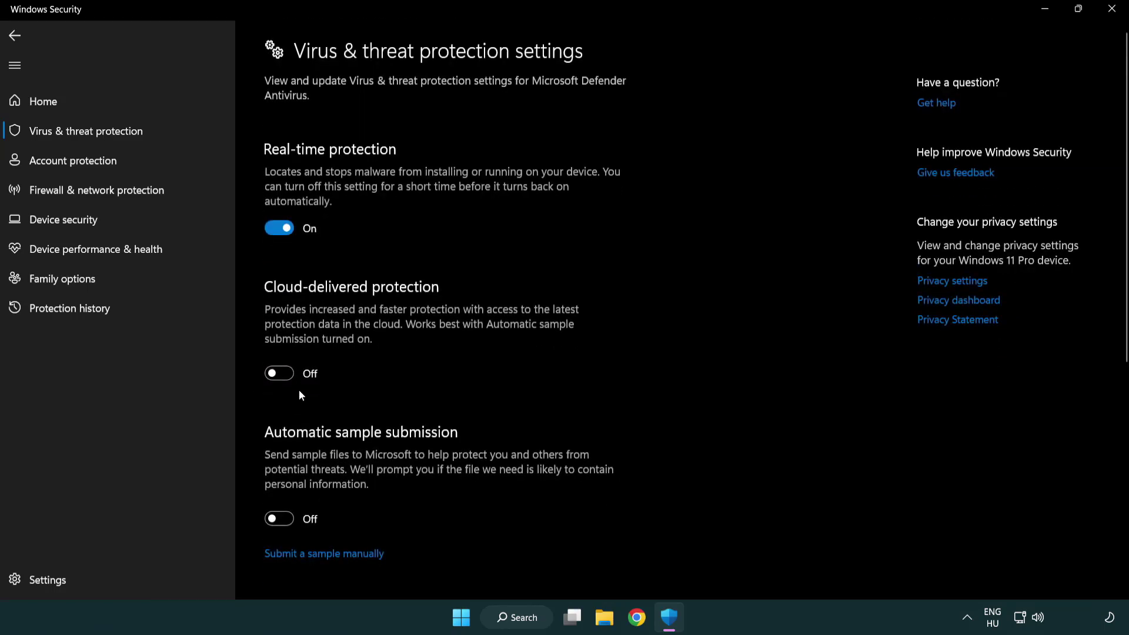
{"action": "scroll", "coordinate": [300, 391], "scroll_direction": "down", "scroll_amount": 5}
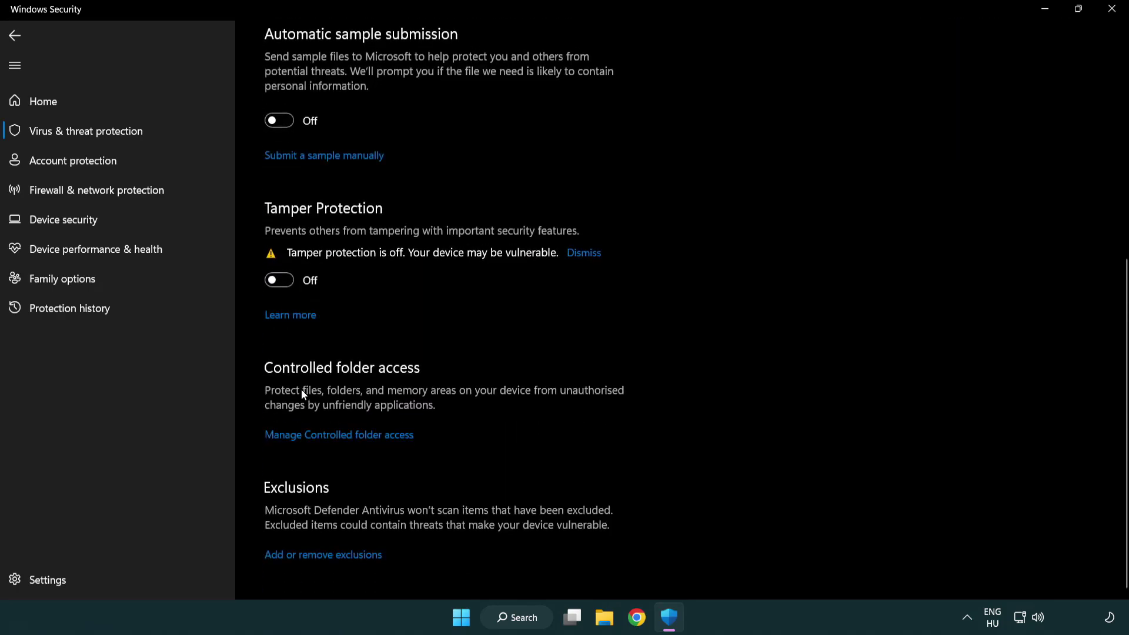
{"action": "left_click", "coordinate": [299, 558]}
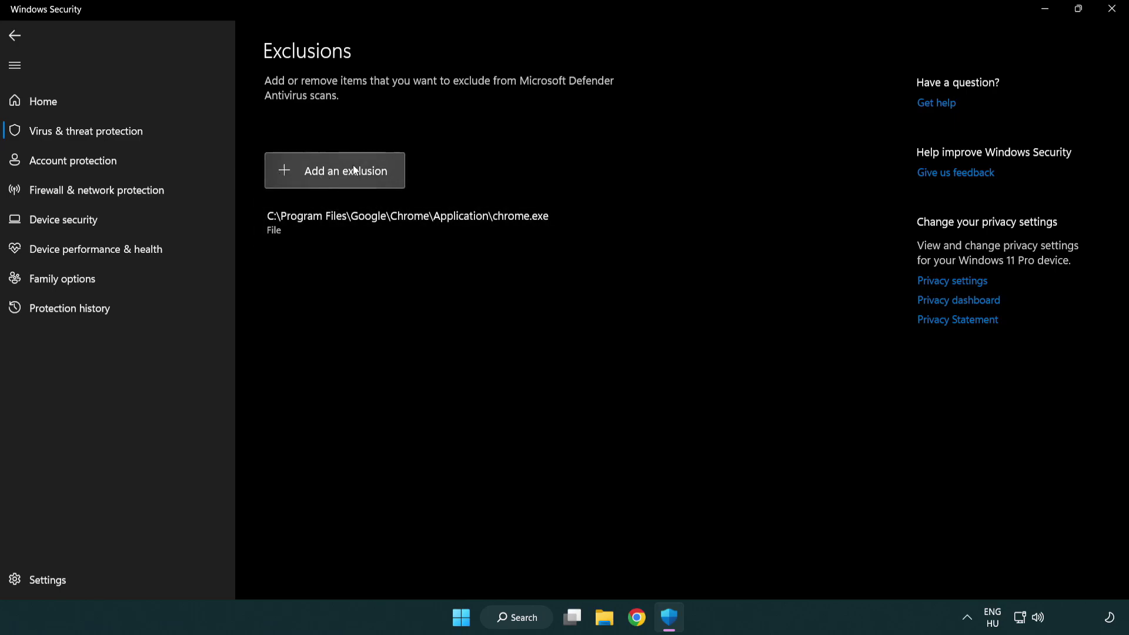
Add the shortcut in C:\Program Files (x86)\NOT WORKING APP as a file exclusion.
{"action": "left_click", "coordinate": [339, 177]}
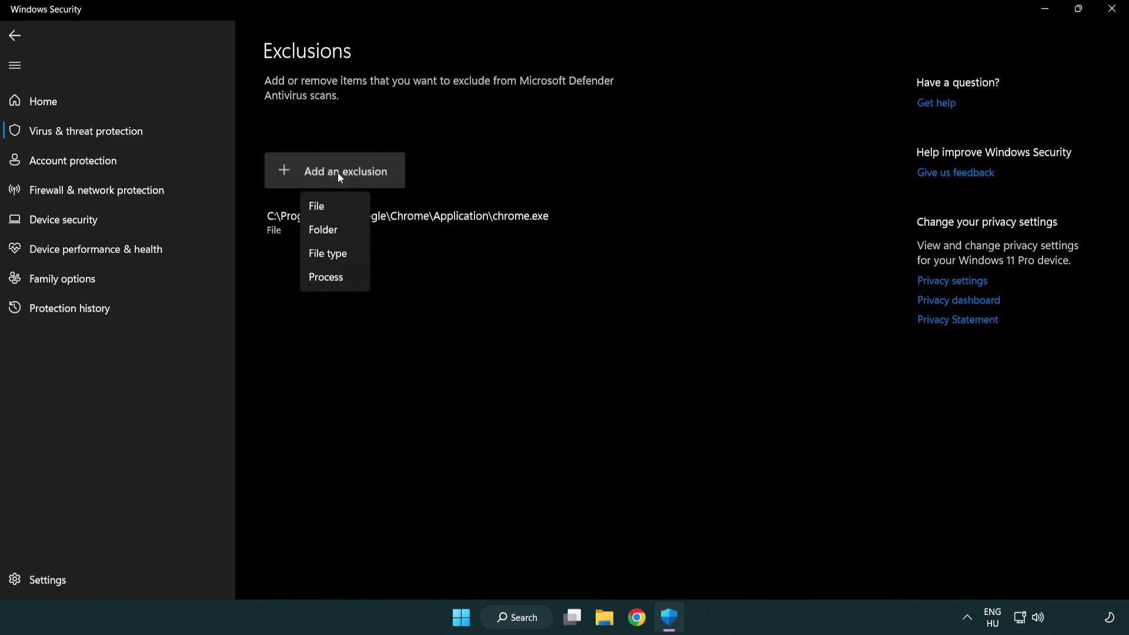
{"action": "left_click", "coordinate": [340, 209]}
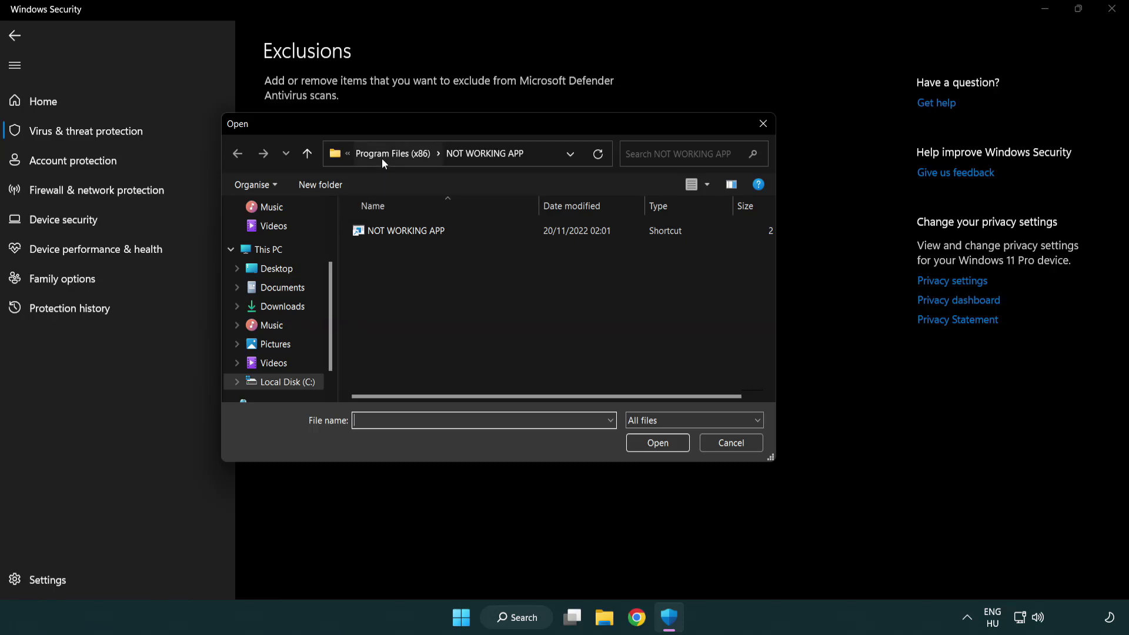
{"action": "left_click", "coordinate": [382, 154]}
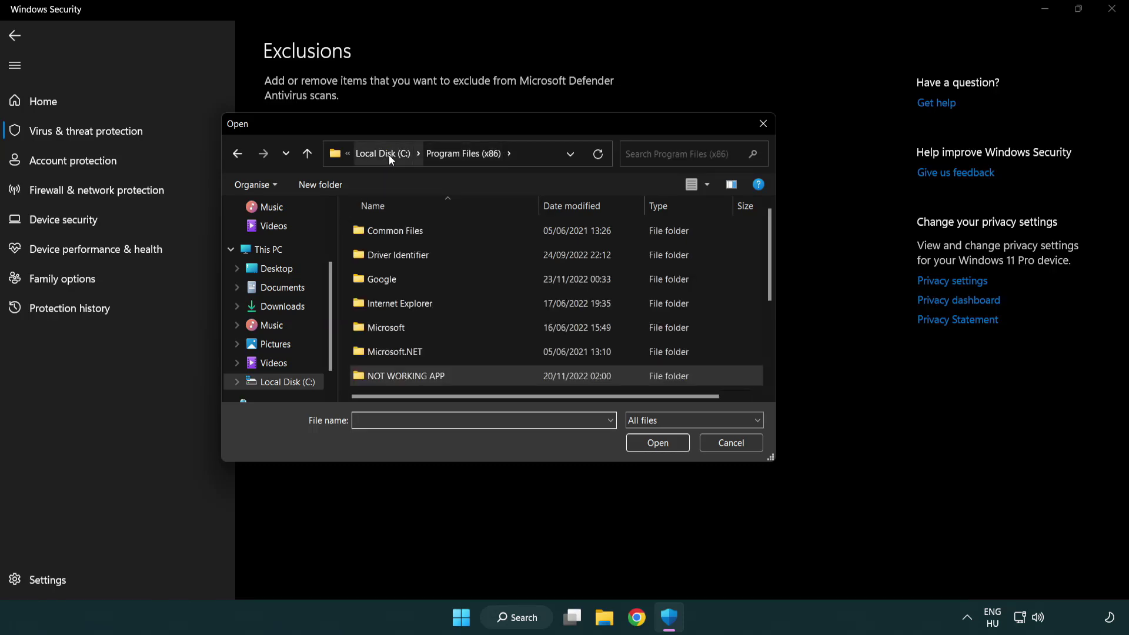
{"action": "left_click", "coordinate": [389, 154]}
{"action": "left_click", "coordinate": [382, 156]}
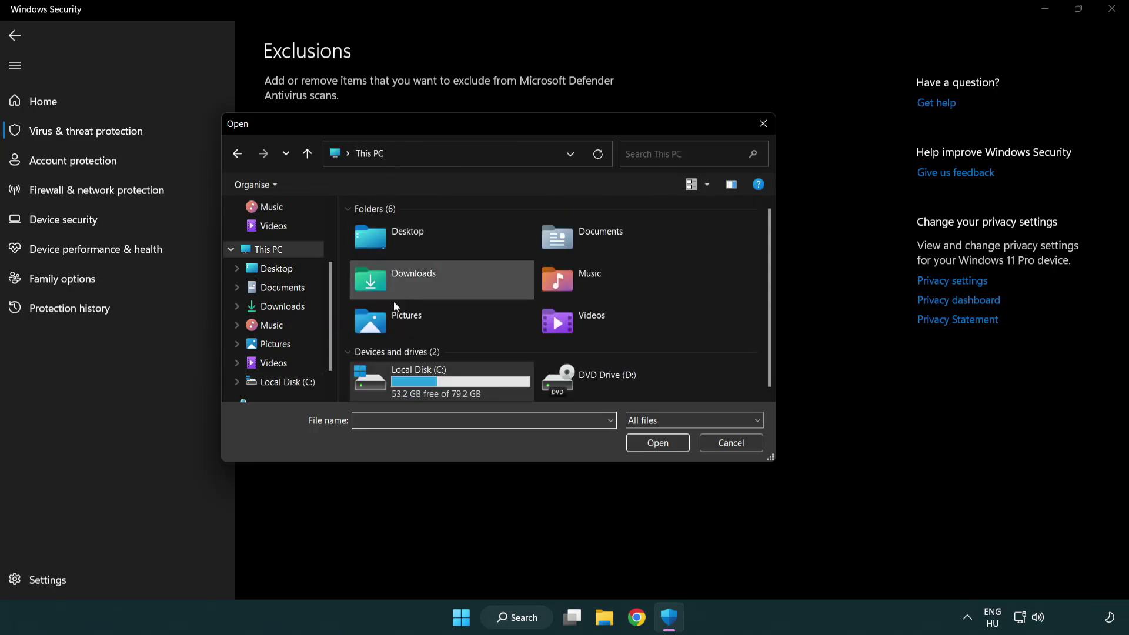
{"action": "double_click", "coordinate": [412, 389]}
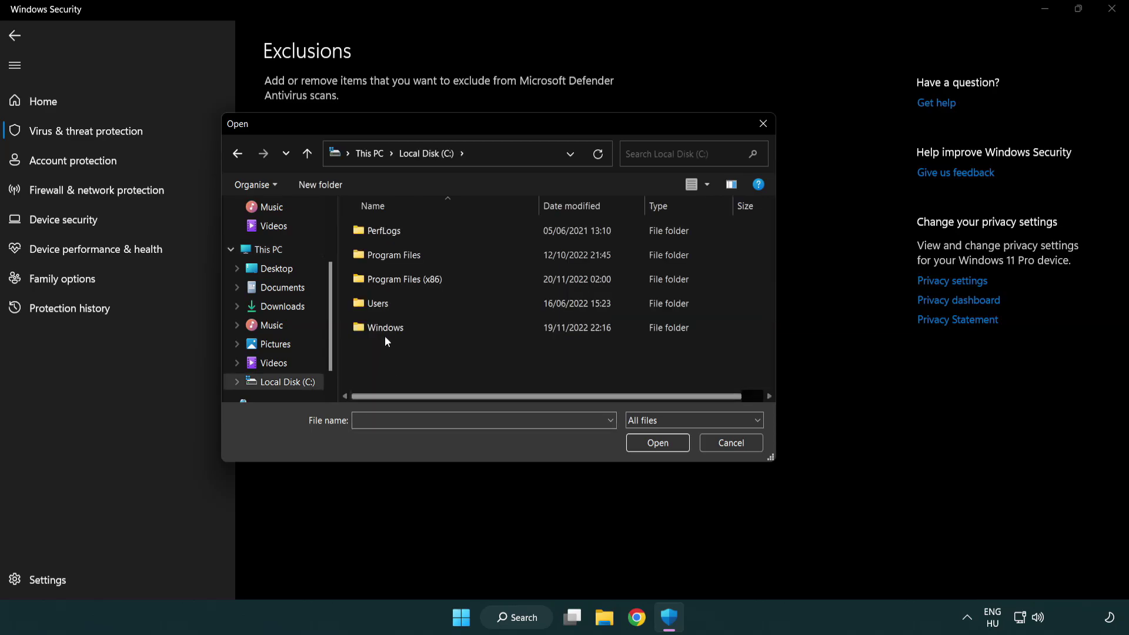
{"action": "double_click", "coordinate": [414, 280]}
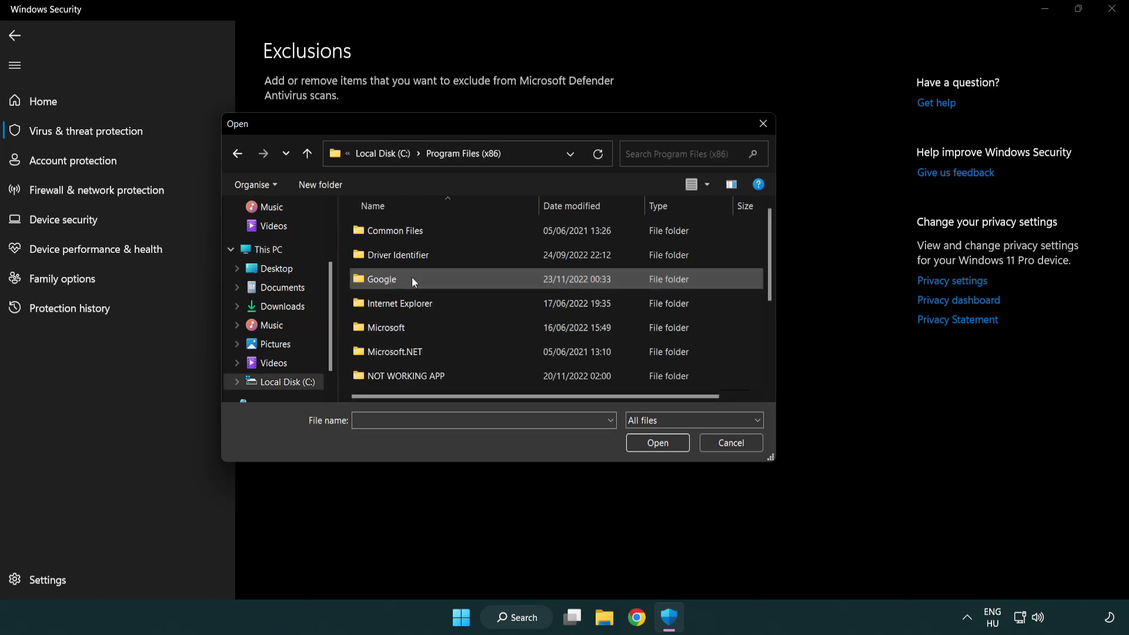
{"action": "double_click", "coordinate": [421, 378]}
{"action": "left_click", "coordinate": [400, 231]}
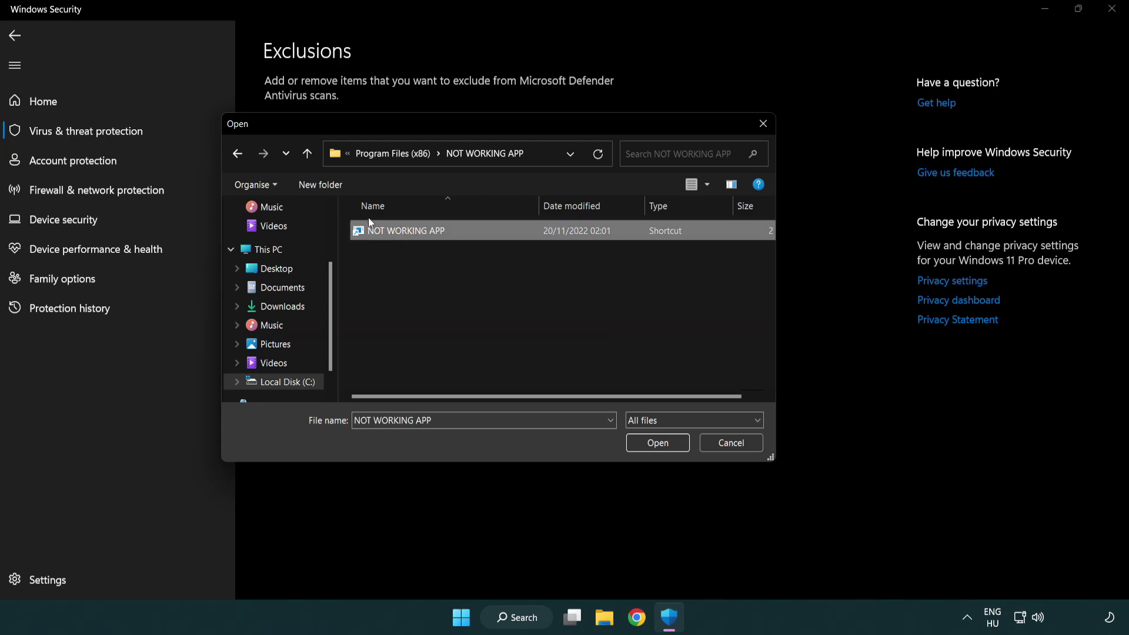
{"action": "left_click", "coordinate": [657, 443]}
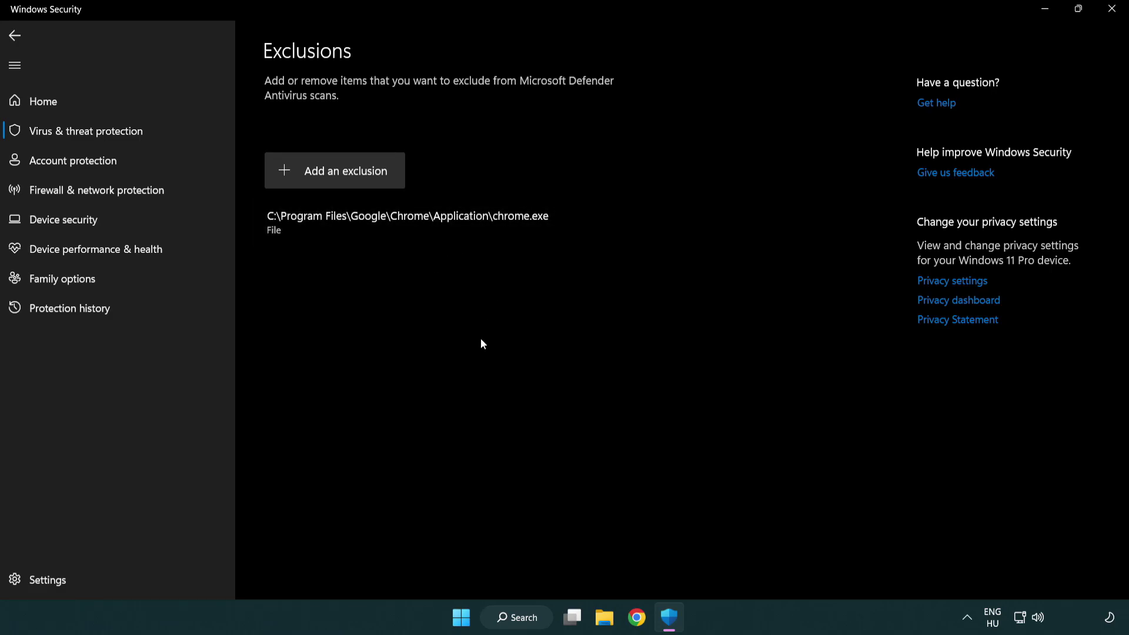
Close Windows Security and bring up the Start menu's power options to restart.
{"action": "left_click", "coordinate": [1112, 19]}
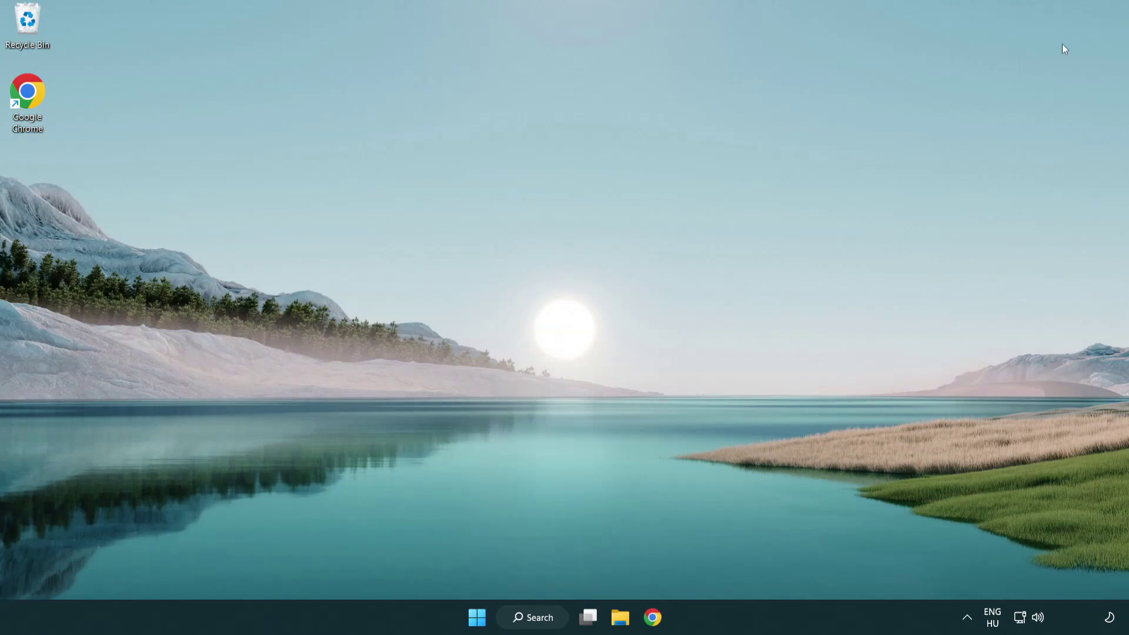
{"action": "left_click", "coordinate": [476, 618]}
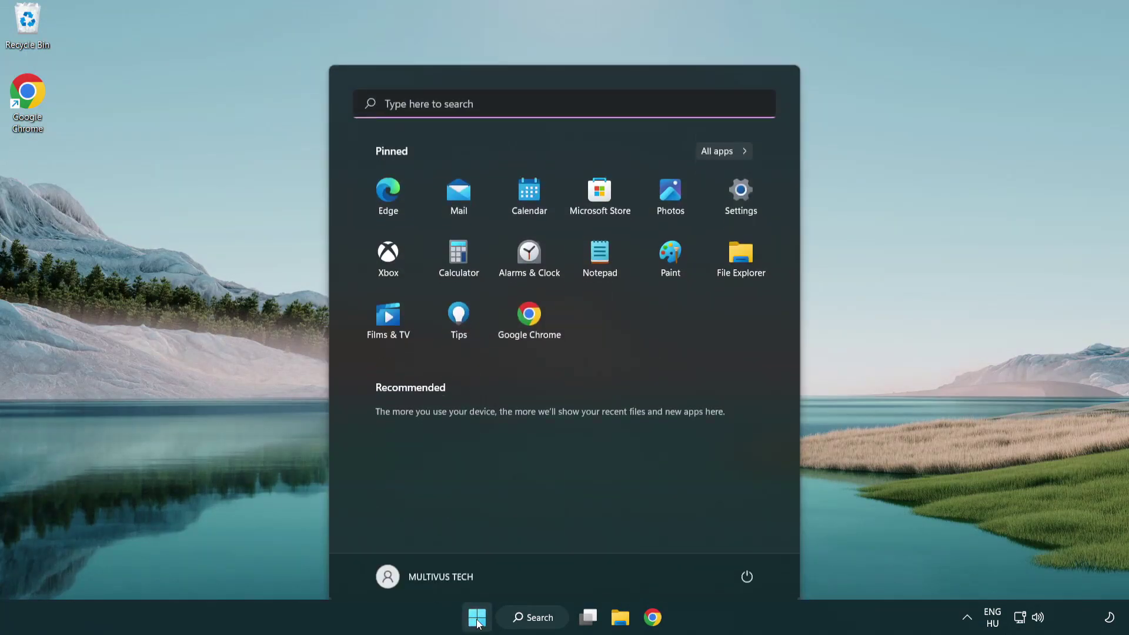
{"action": "left_click", "coordinate": [747, 565]}
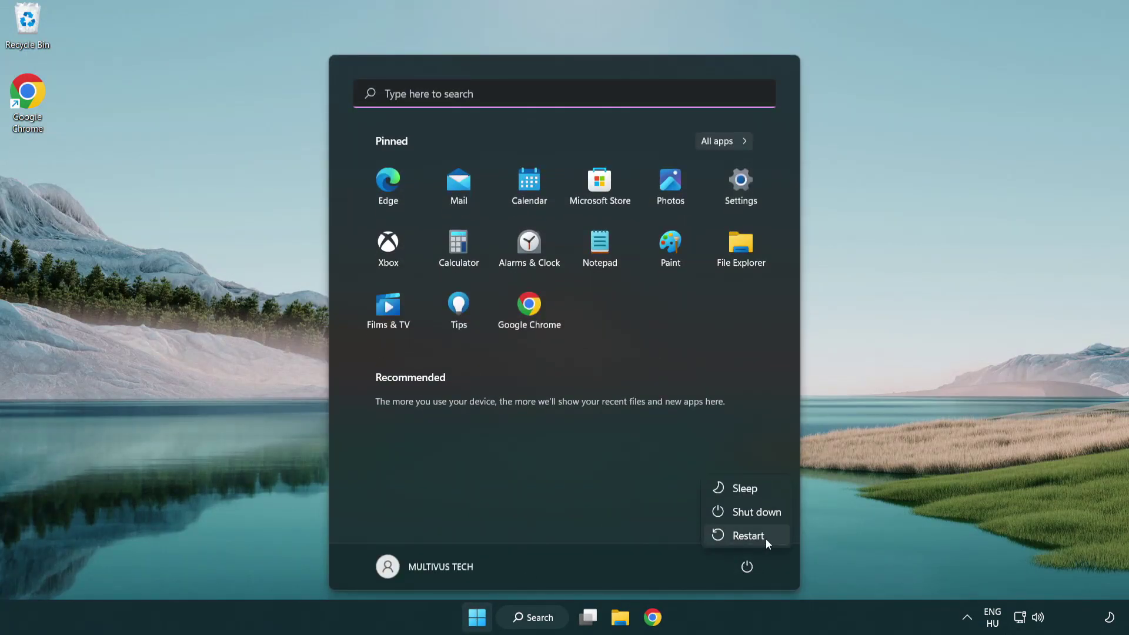